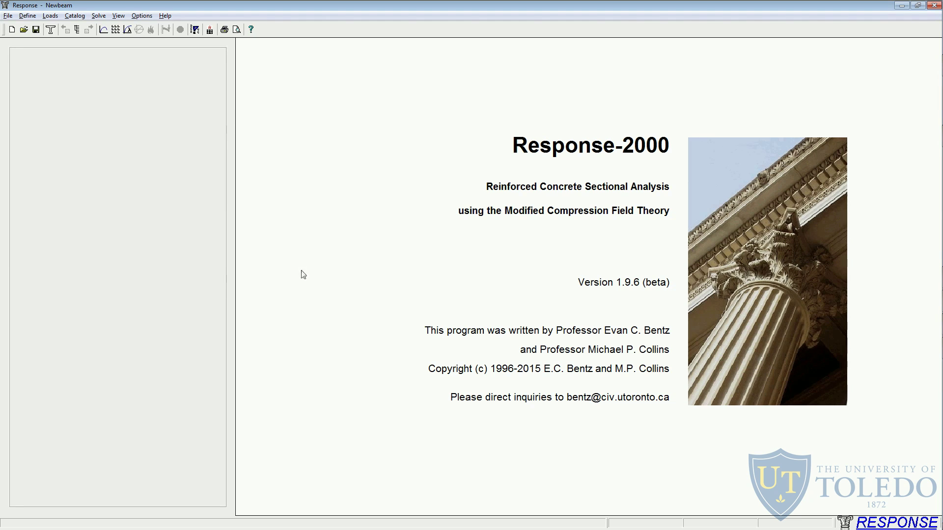
Start a Quick Define of a new cross section and title it Video 2.
click(28, 16)
click(45, 27)
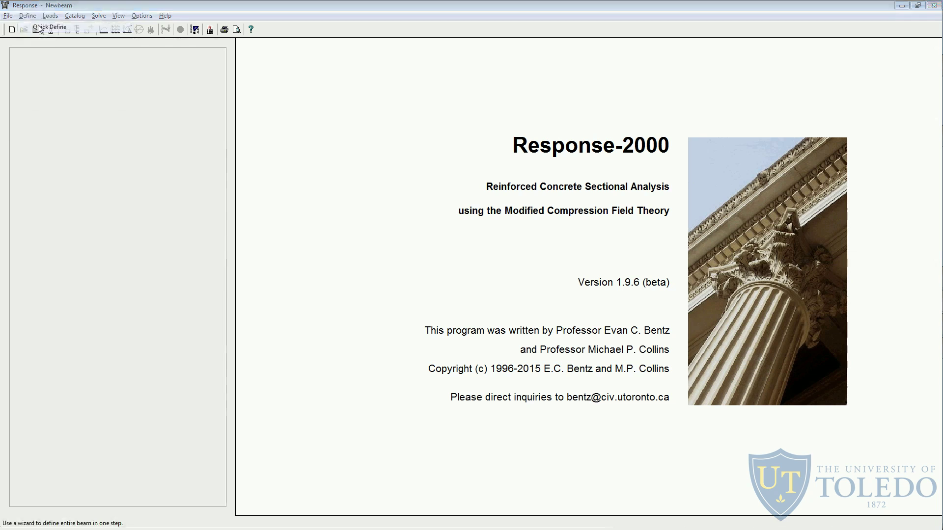
drag(117, 51, 373, 184)
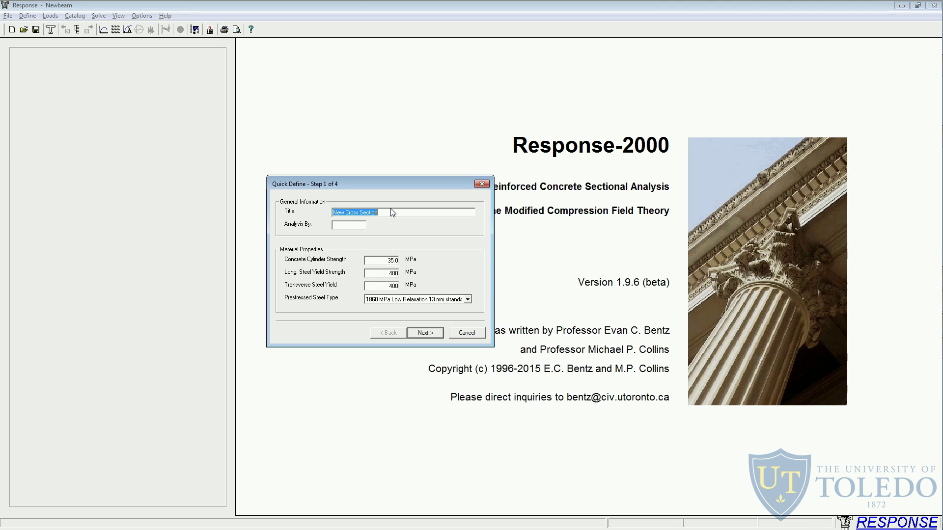
text(Video 2)
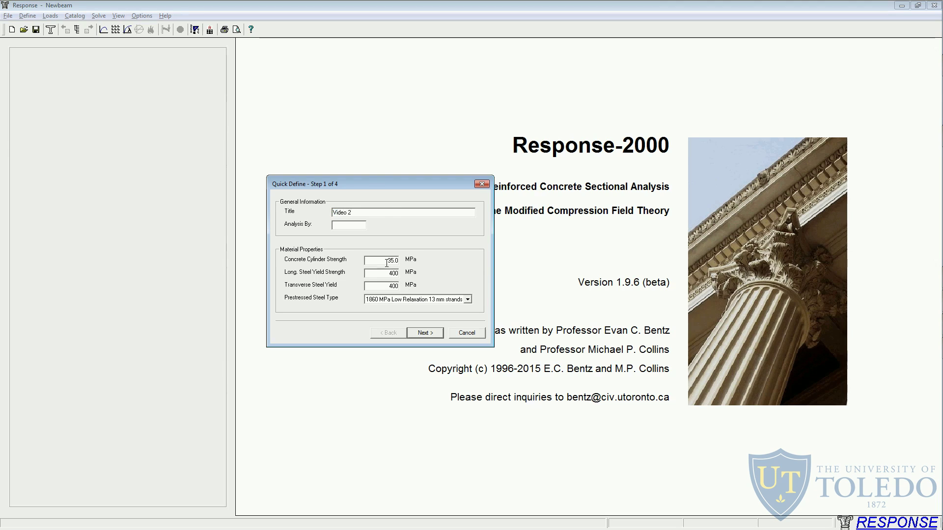
Set concrete strength to 22.6 MPa, longitudinal steel yield to 436 MPa, transverse yield to 600 MPa and prestressed steel to None.
click(386, 273)
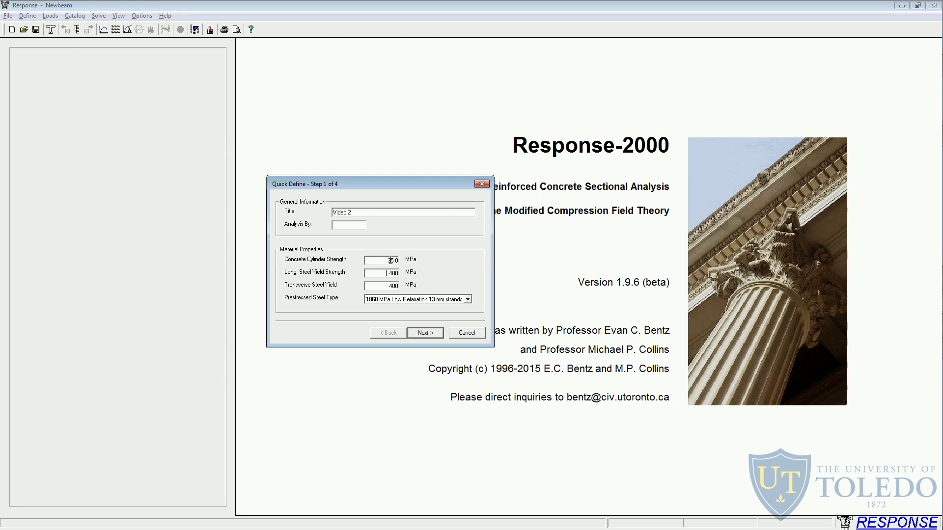
key(alt+Tab)
click(388, 301)
click(389, 308)
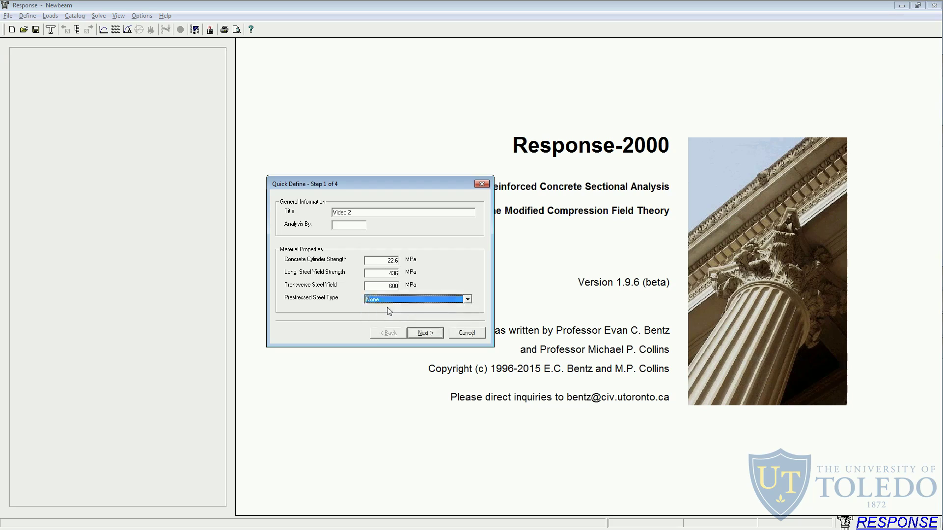
click(424, 333)
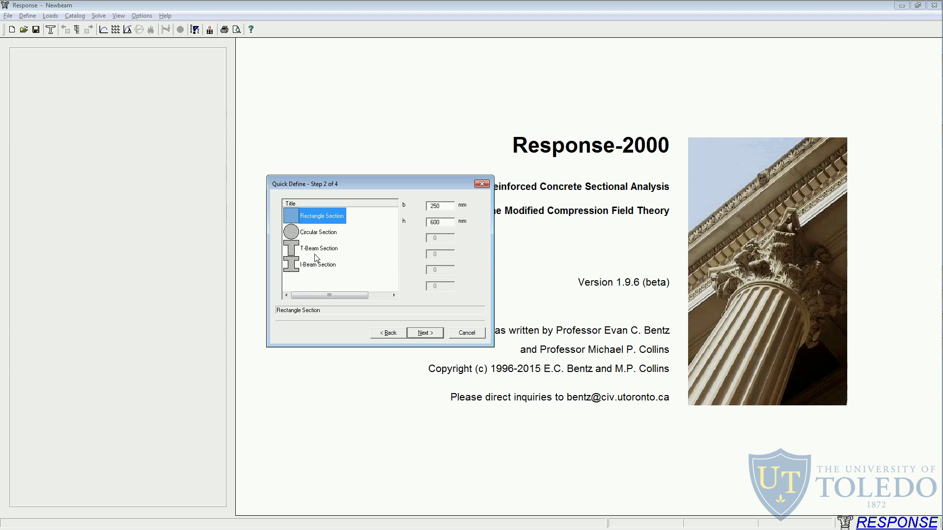
Define the rectangular section with a width of 305 mm and a height of 552 mm.
click(427, 207)
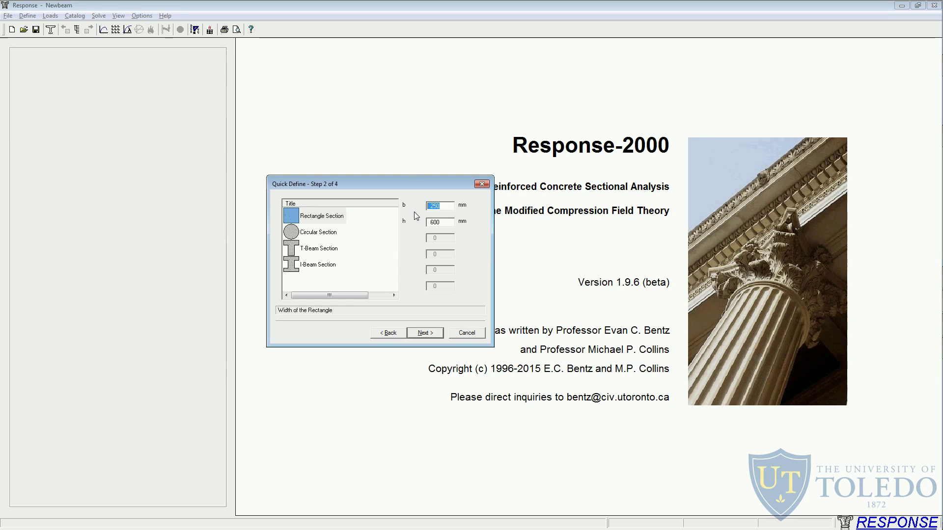
key(Tab)
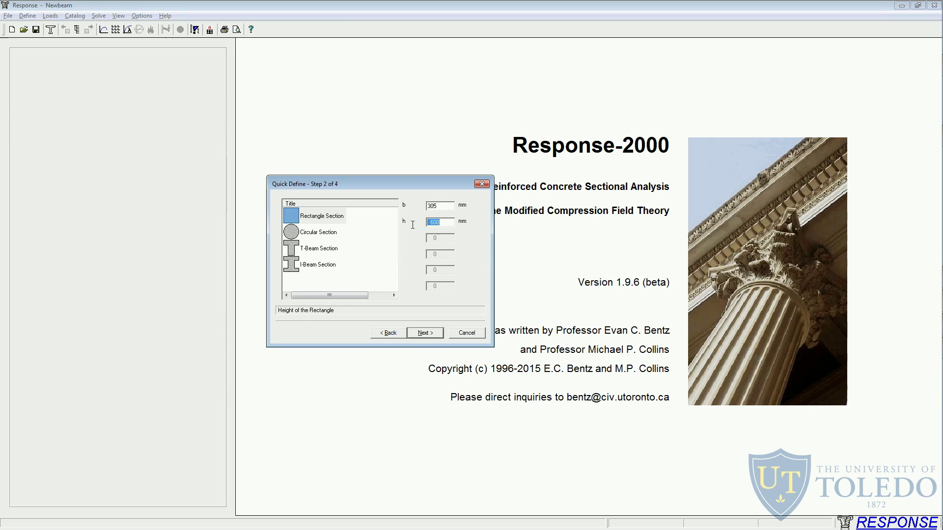
click(427, 336)
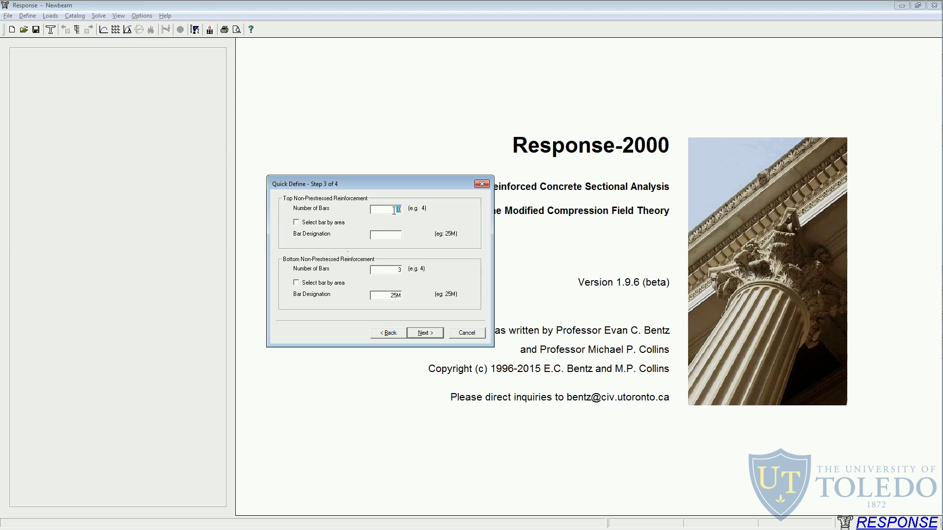
Define the non-prestressed reinforcement as three 10M bars at the top and two 30M bars at the bottom.
click(392, 235)
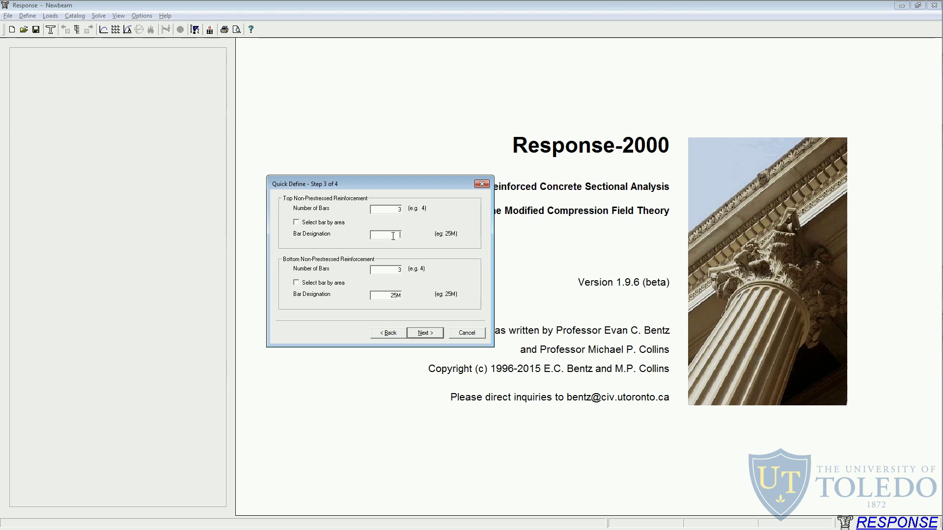
text(10M)
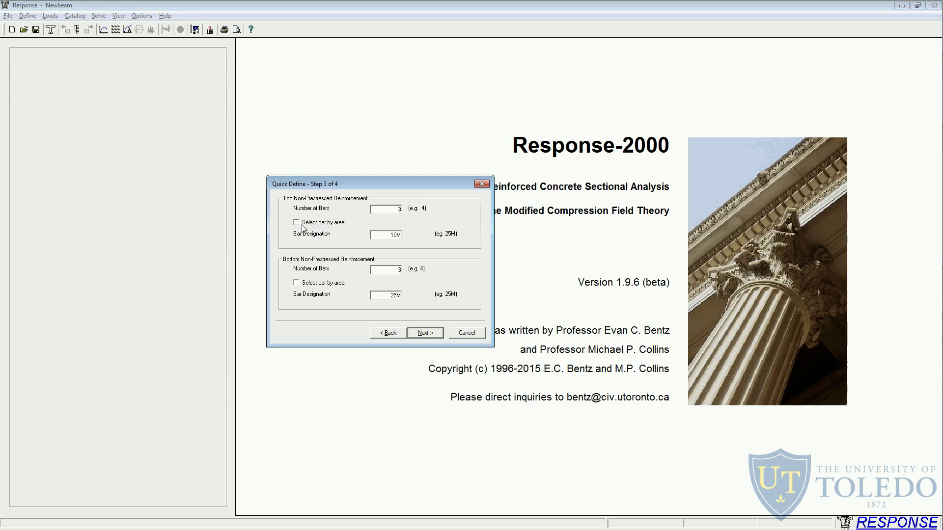
double_click(399, 272)
text(2)
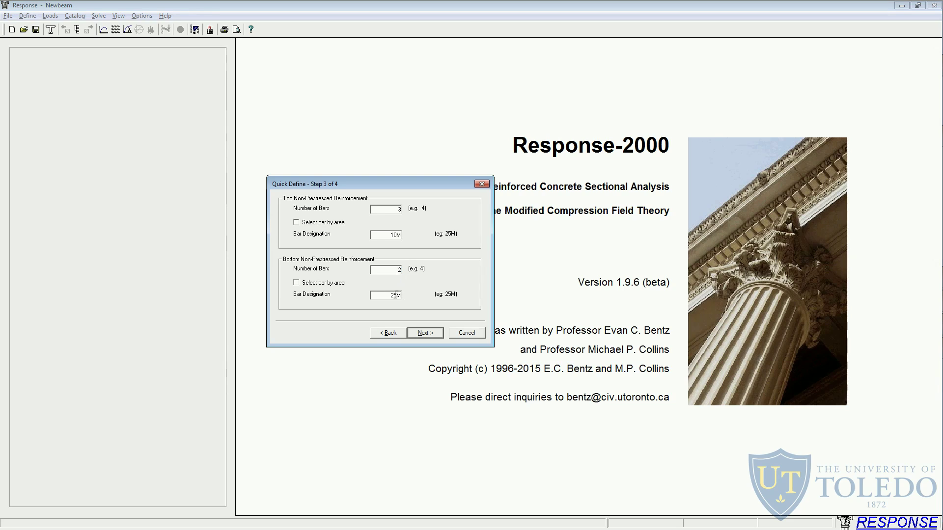
click(426, 334)
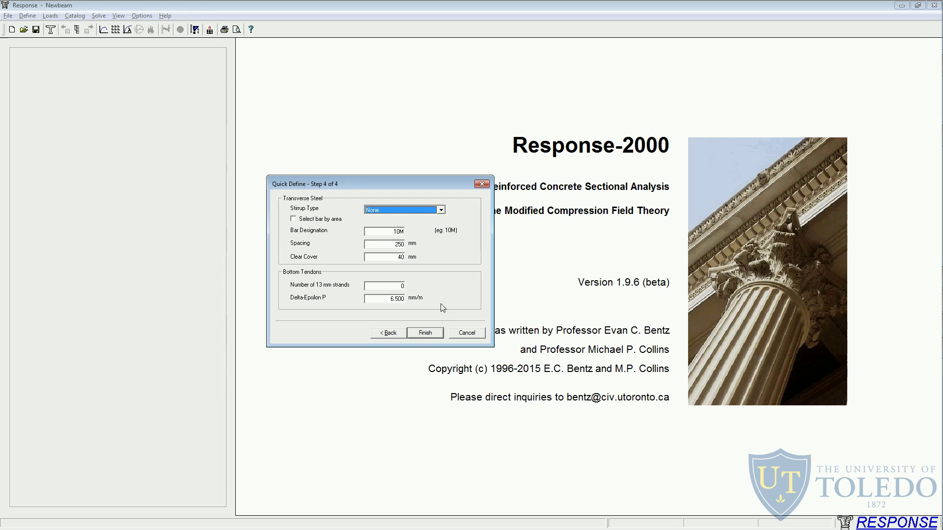
Define the transverse steel as closed D5 stirrups spaced at 210 mm.
click(413, 210)
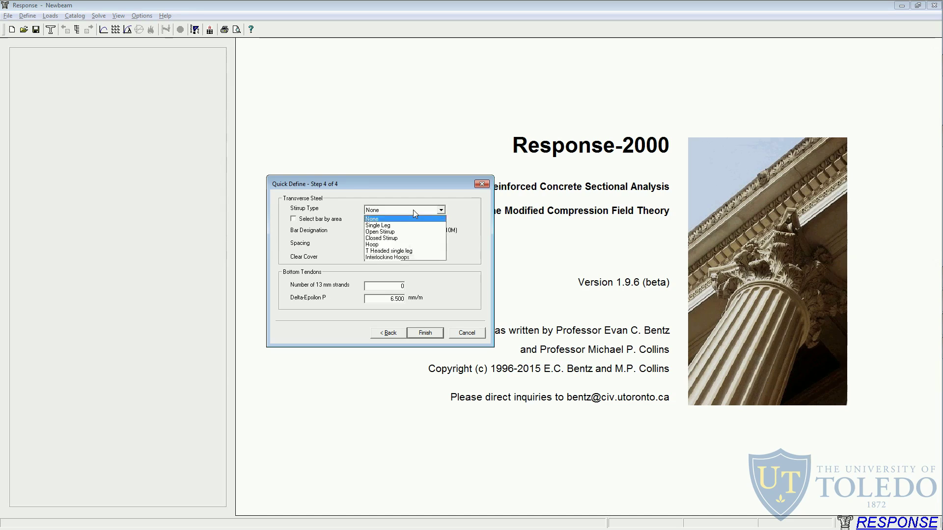
click(401, 238)
double_click(399, 232)
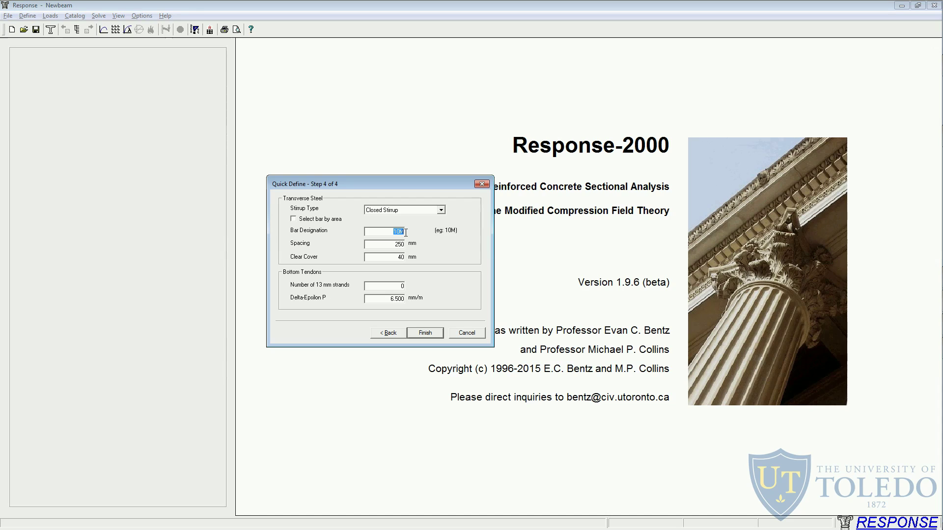
text(D5)
double_click(391, 243)
text(210)
Check the beam handout for the section details, set the clear cover to 42.65 mm and finish the quick definition.
click(394, 257)
key(alt+Tab)
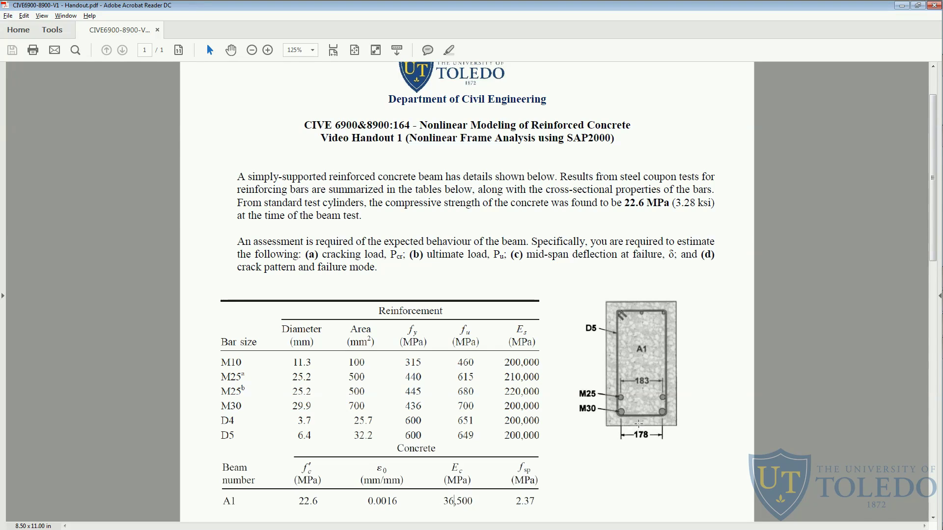
key(alt+Tab)
double_click(399, 257)
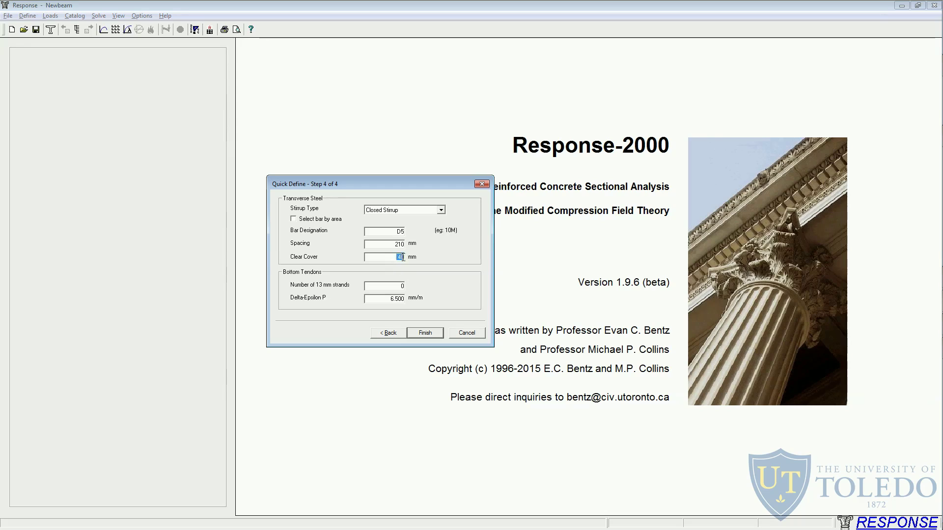
text(42.6)
text(5)
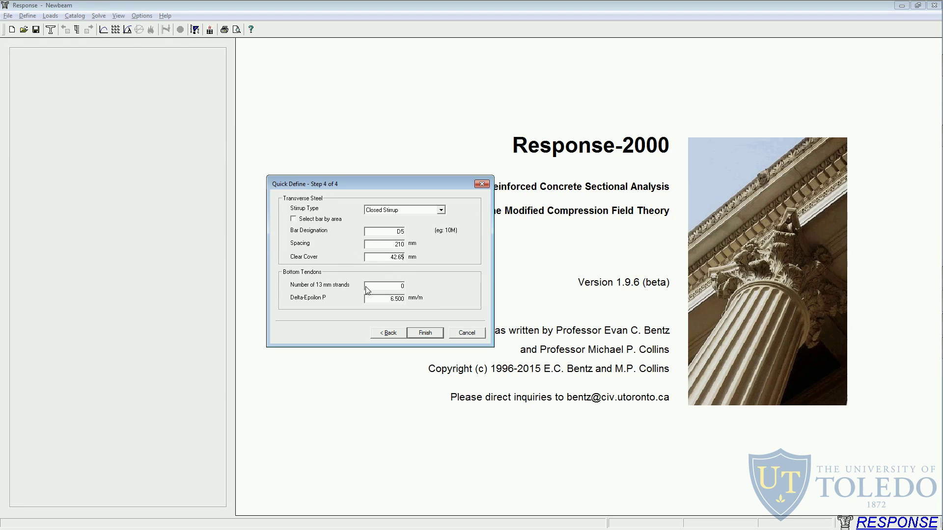
click(420, 336)
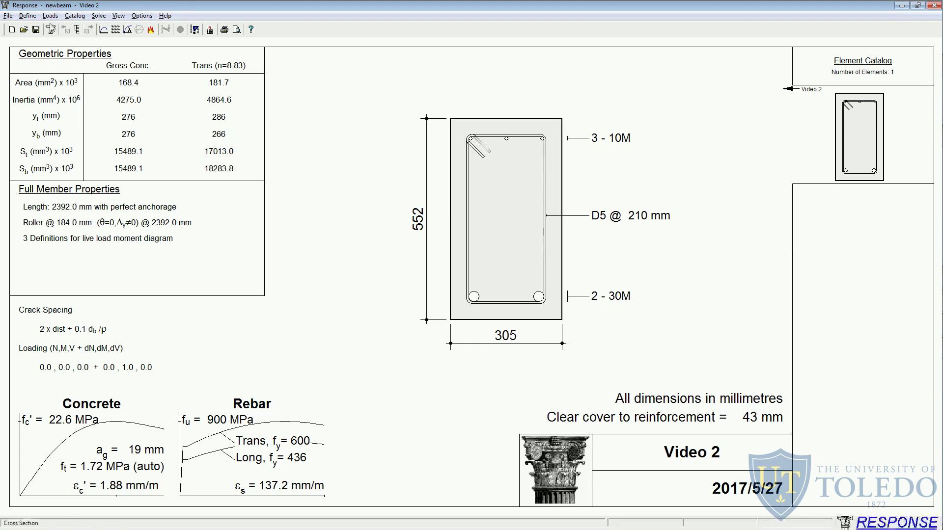
Rename the Long rebar type as 30M in the material properties, overwriting the existing type.
click(27, 15)
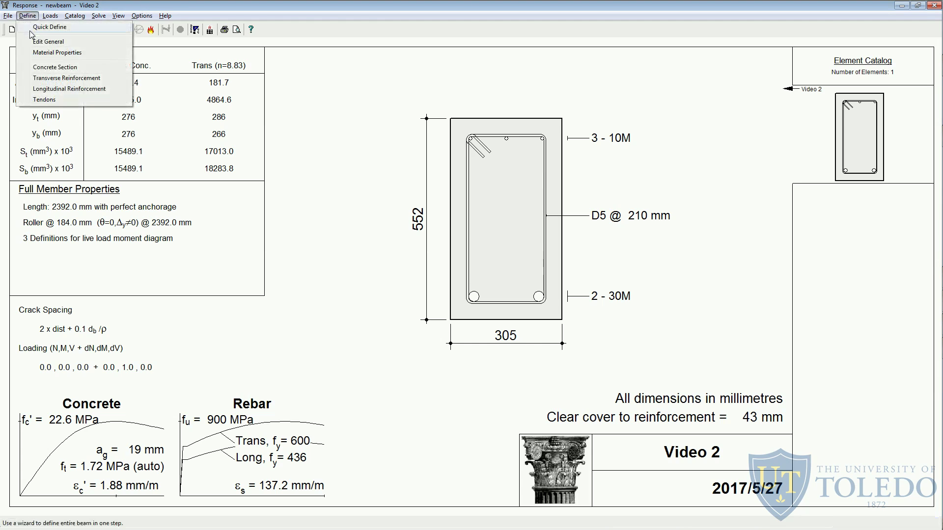
click(49, 52)
click(74, 69)
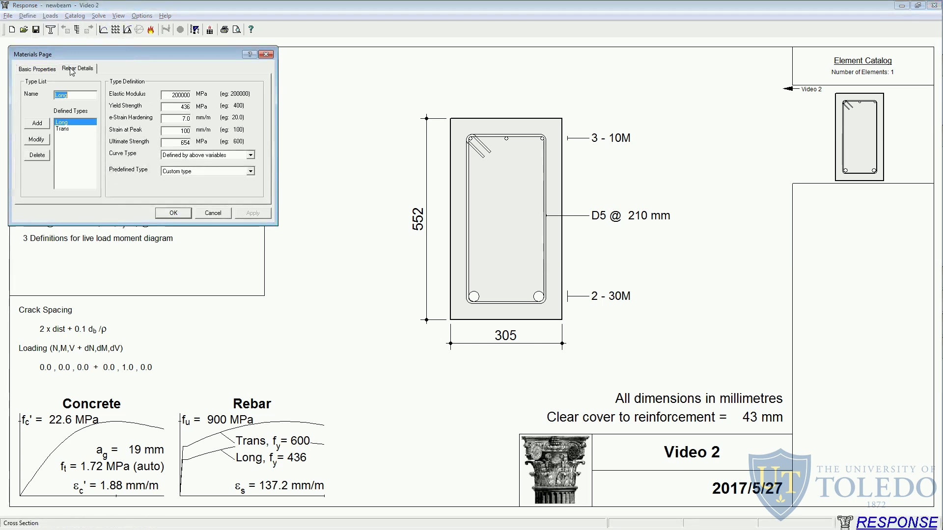
click(69, 129)
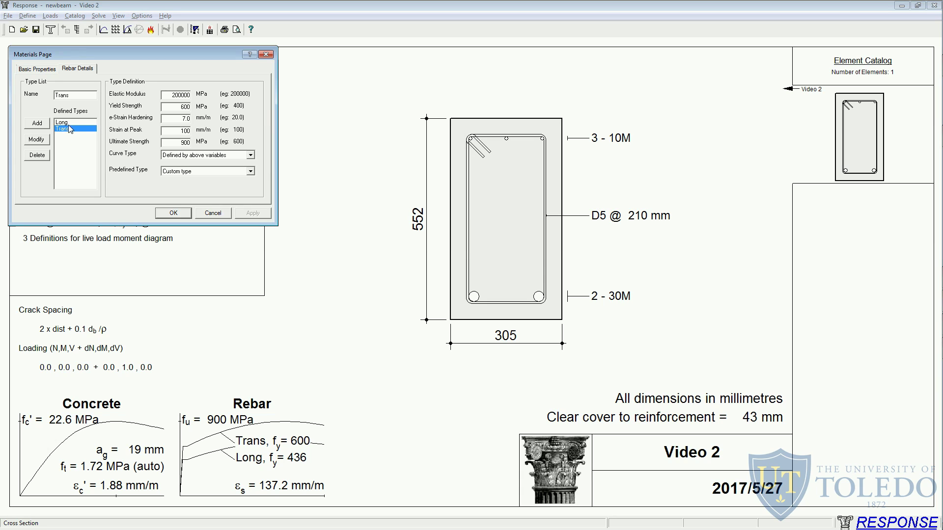
click(67, 124)
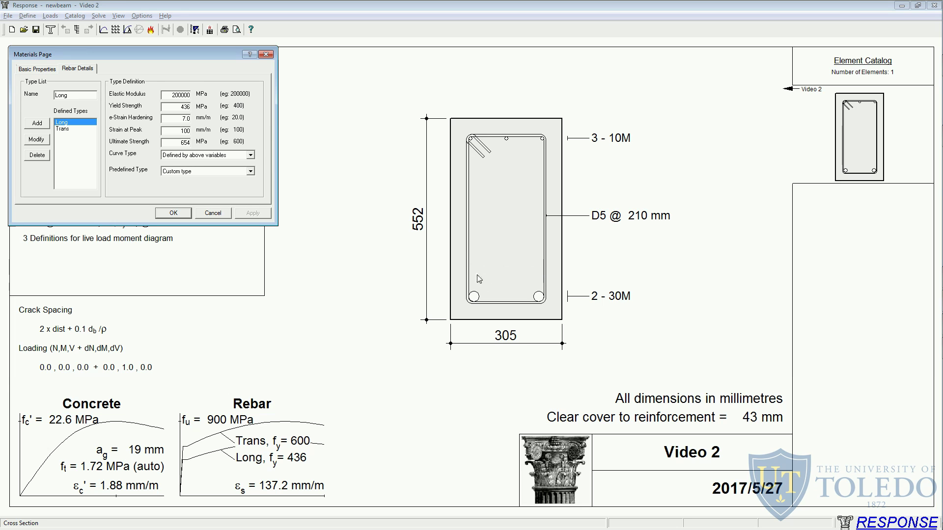
drag(166, 52, 325, 136)
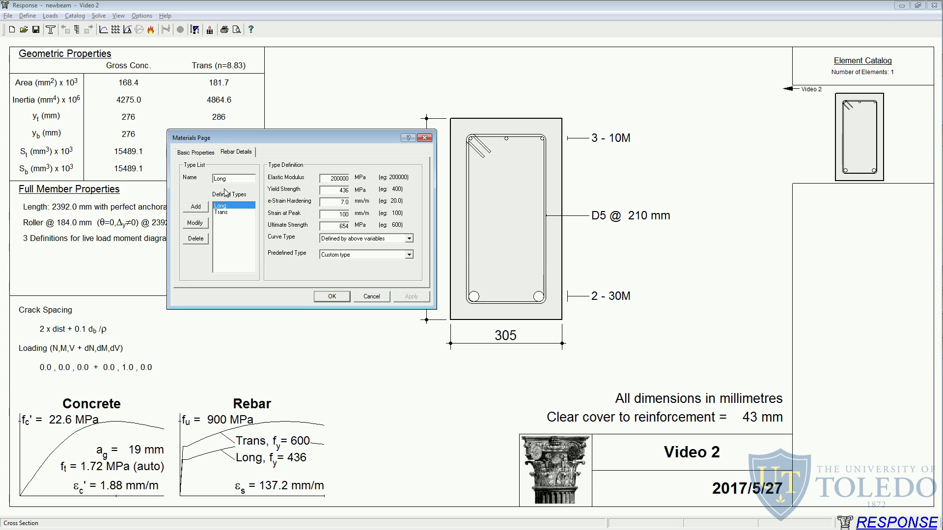
double_click(219, 179)
text(30M)
click(196, 224)
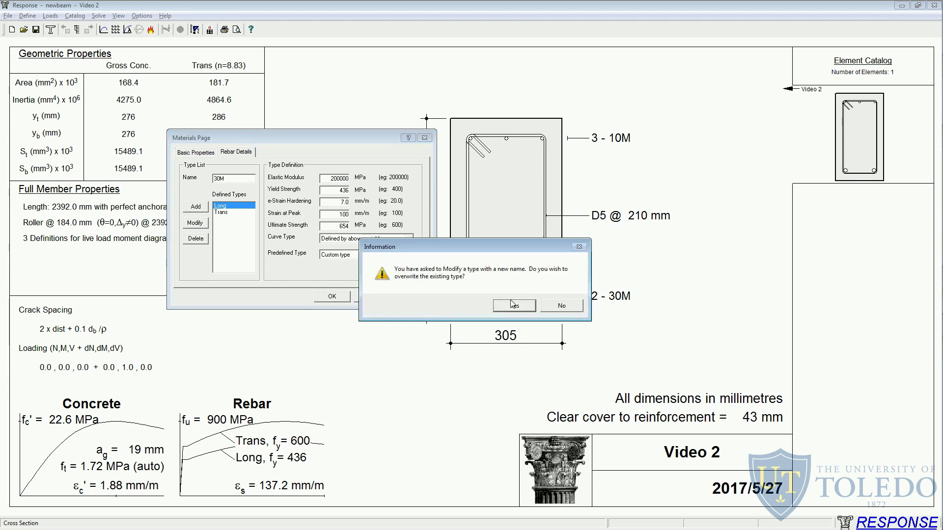
click(515, 306)
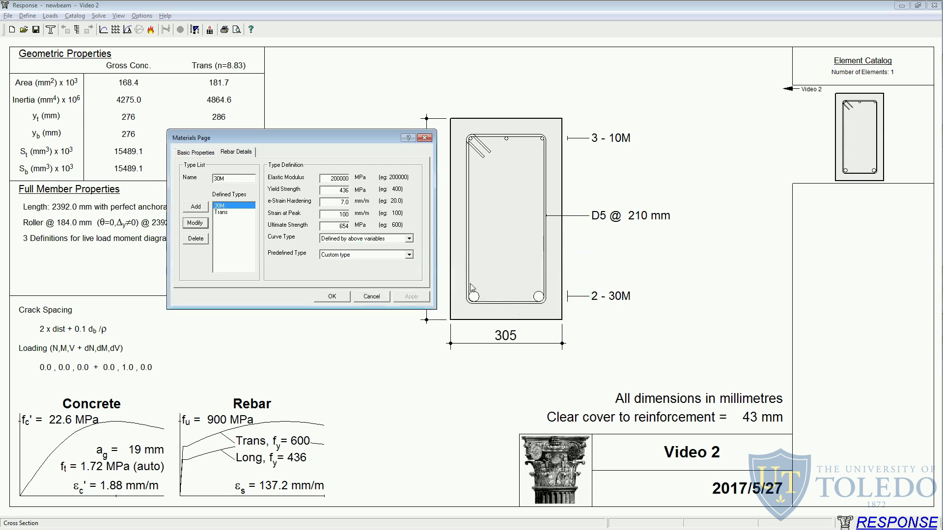
Check the handout's bar properties and set the 30M rebar type's ultimate strength to 700 MPa.
drag(328, 178, 348, 191)
key(alt+Tab)
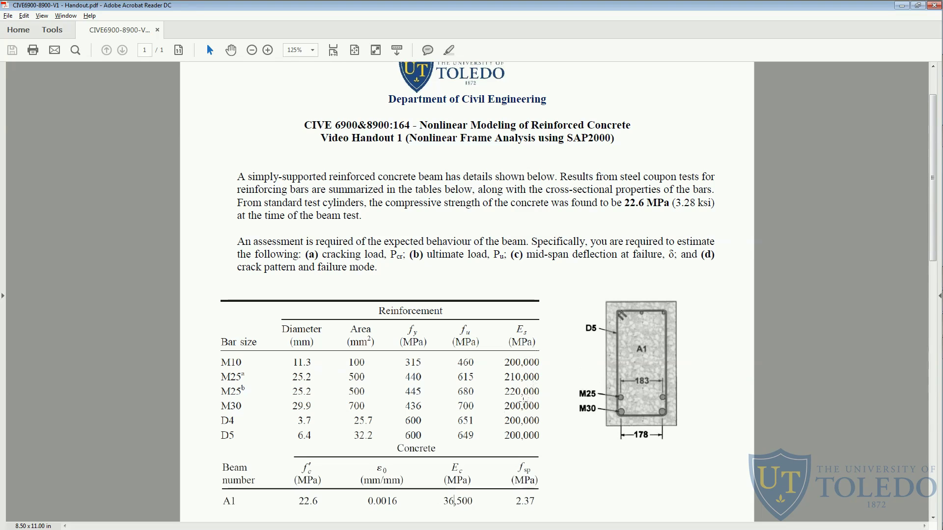
key(alt+Tab)
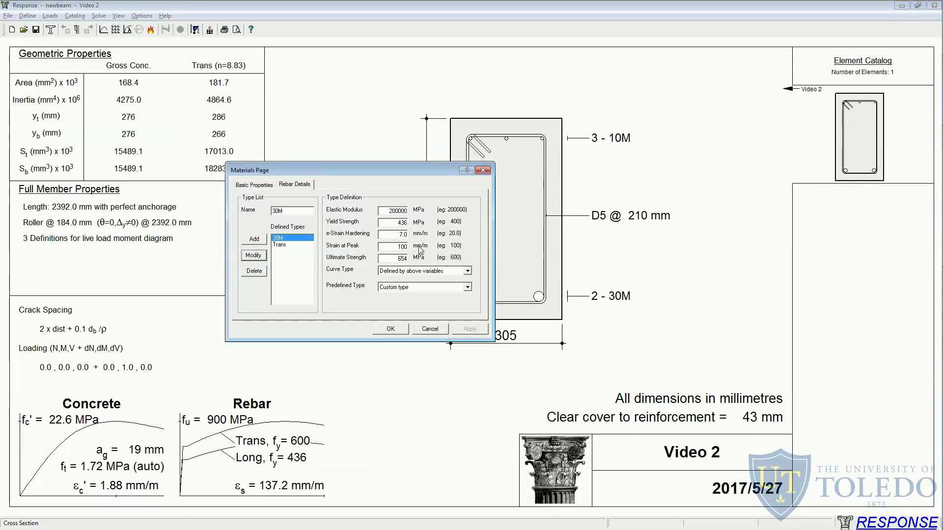
click(388, 261)
text(700)
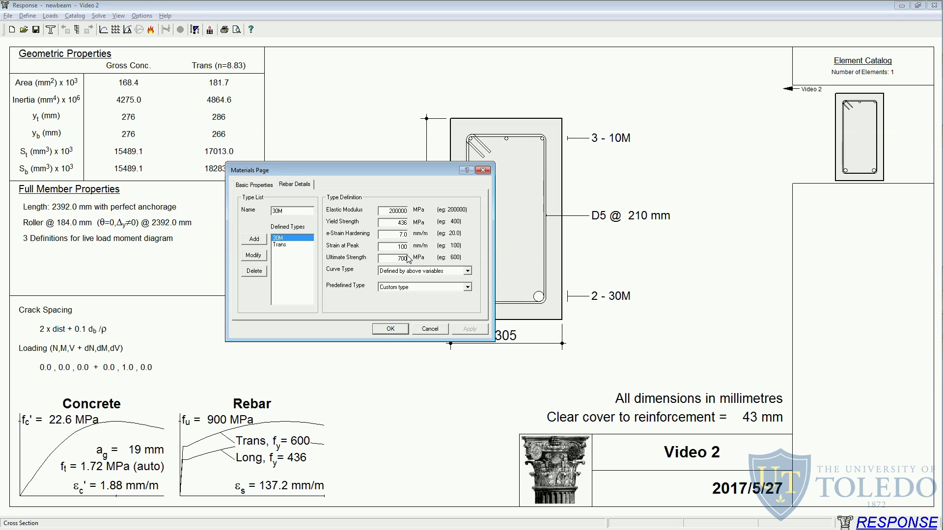
Add rebar types 10M (modulus 200000, yield 315, ultimate 460 MPa) and 25M (220000, 445, 680 MPa), and set Trans ultimate strength to 649 MPa.
drag(385, 211, 407, 213)
click(388, 234)
double_click(395, 247)
click(254, 257)
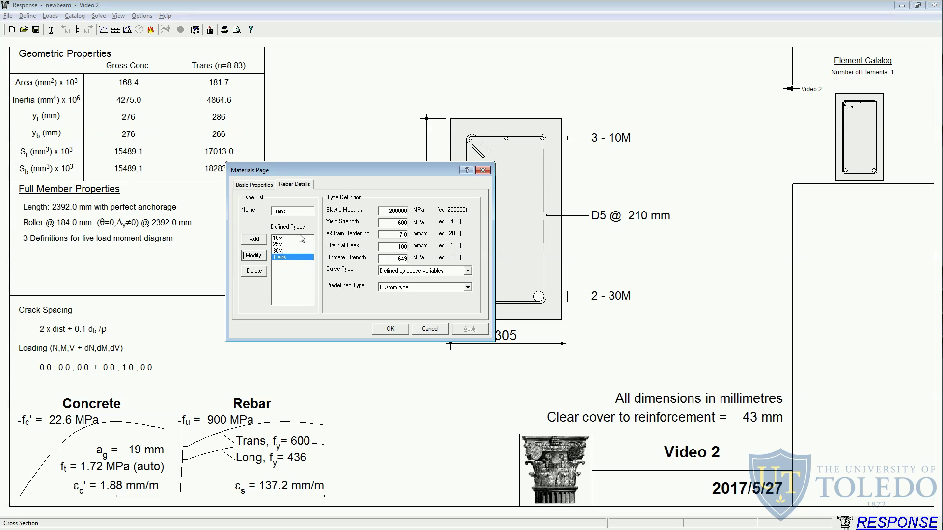
Review the properties of the 10M, 25M, 30M and Trans rebar types and accept the material definitions.
click(284, 251)
key(Up)
key(Up)
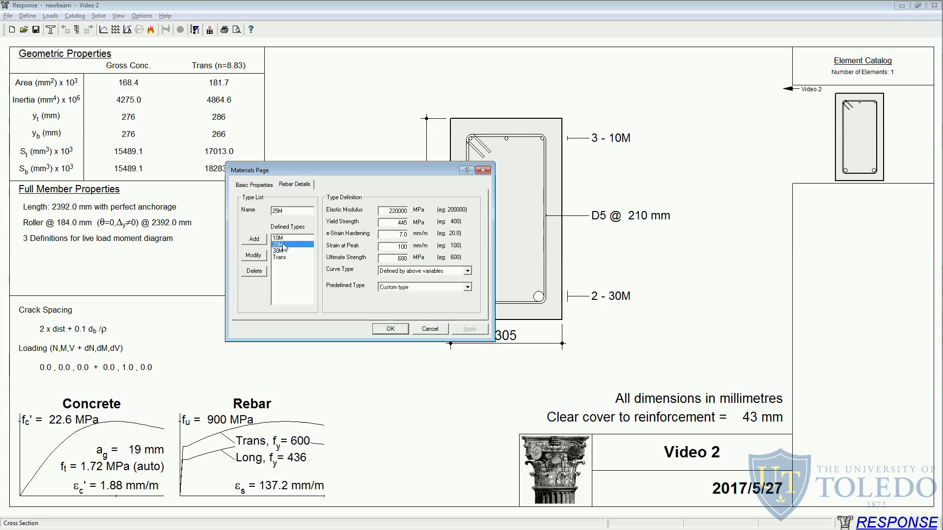
key(Down)
key(Down)
click(285, 257)
click(287, 244)
click(283, 251)
click(283, 239)
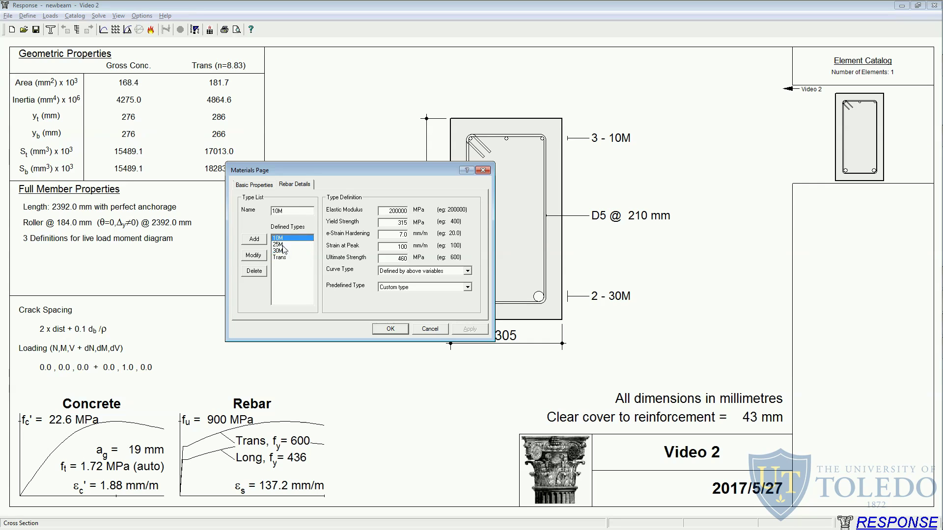
click(390, 329)
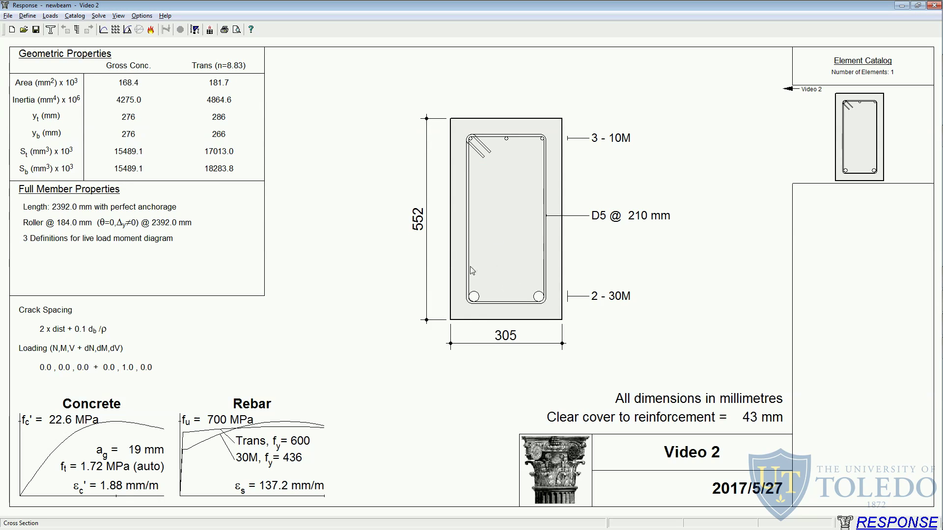
Add a new individual longitudinal reinforcement layer named bot2.
click(27, 15)
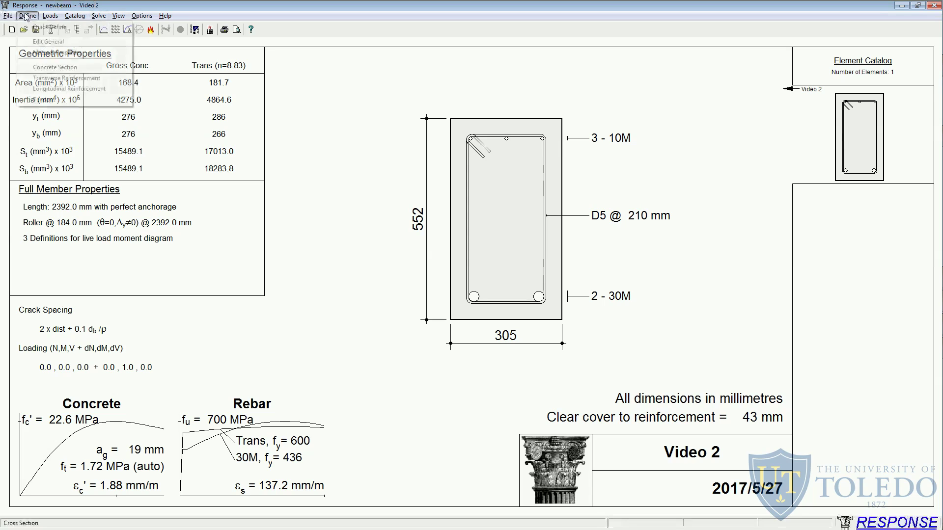
click(55, 89)
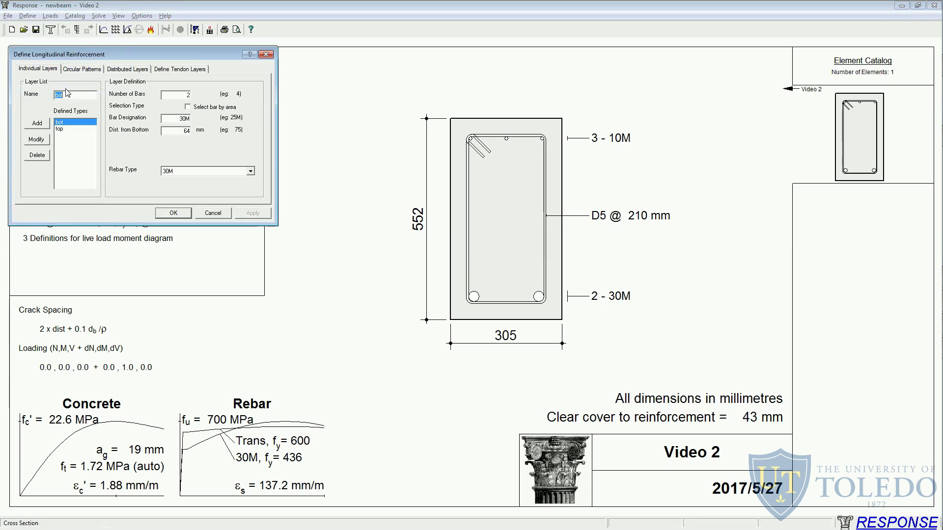
drag(81, 49, 345, 160)
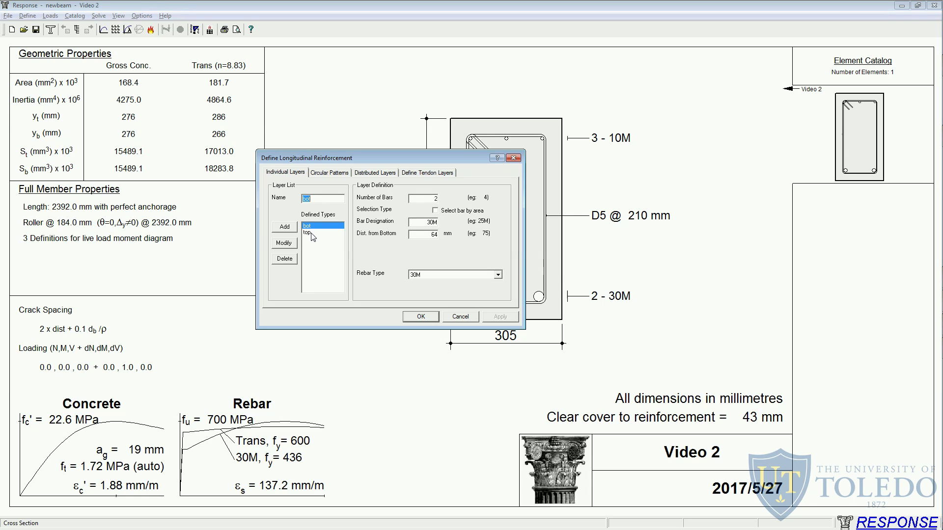
drag(345, 158, 223, 118)
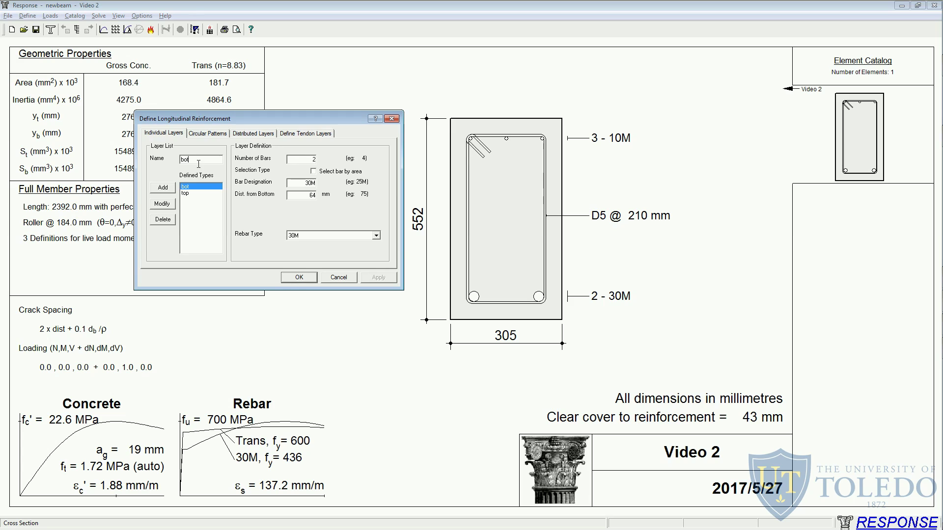
click(164, 188)
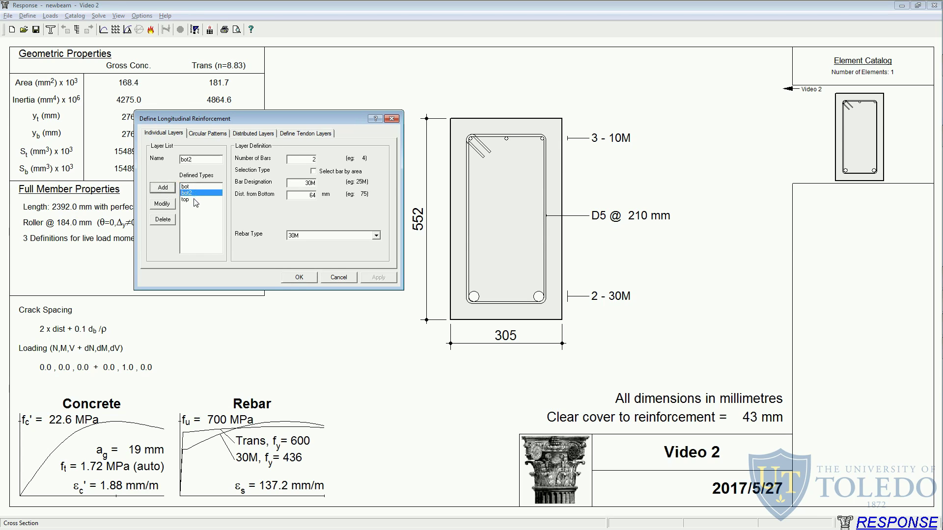
Define layer bot2 with 25M bars 128 mm from the bottom and rebar type 25M, saving the modified layer.
click(293, 183)
double_click(319, 194)
text(128)
click(376, 236)
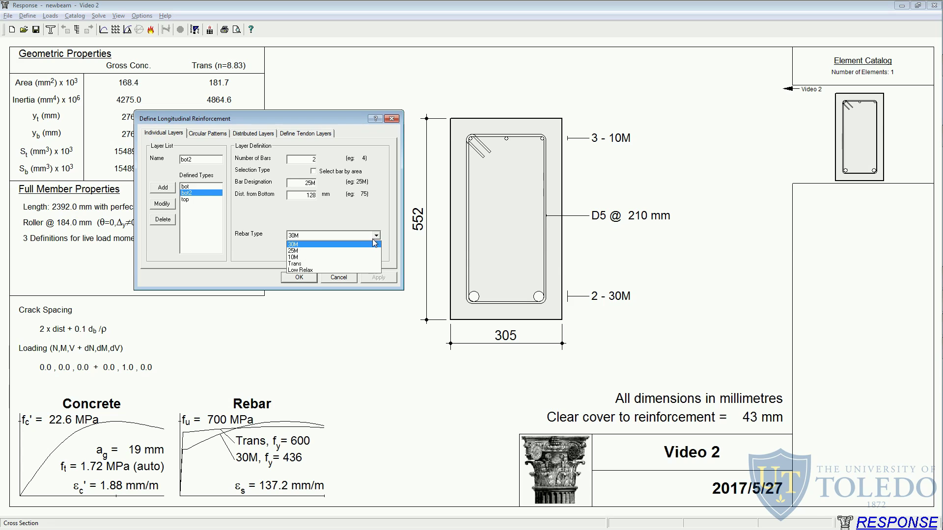
click(307, 252)
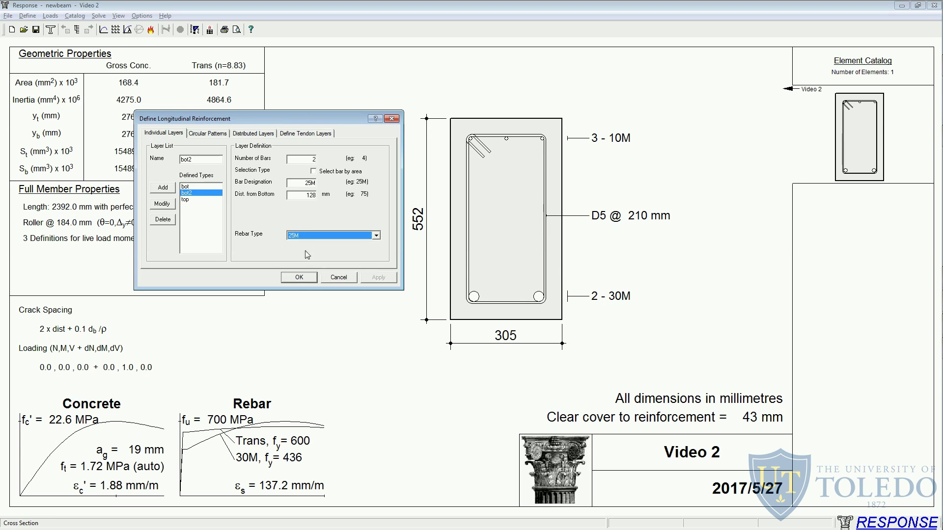
click(165, 206)
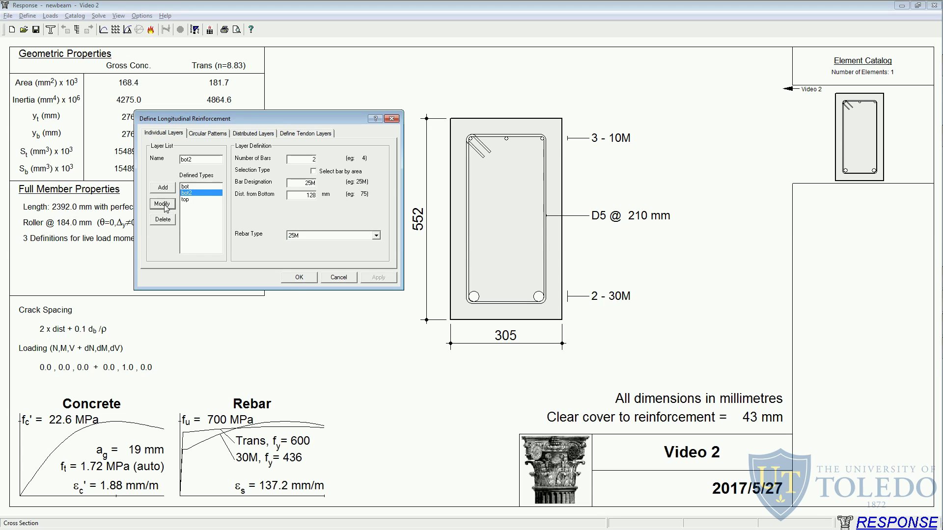
Check the bottom layer's definition and assign rebar type 10M to the top reinforcement layer.
click(186, 195)
click(188, 188)
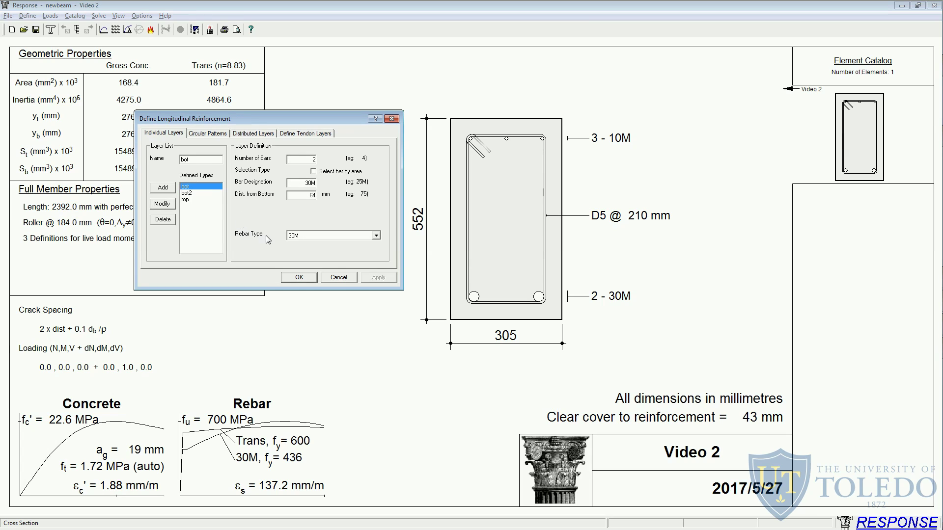
click(191, 200)
click(307, 236)
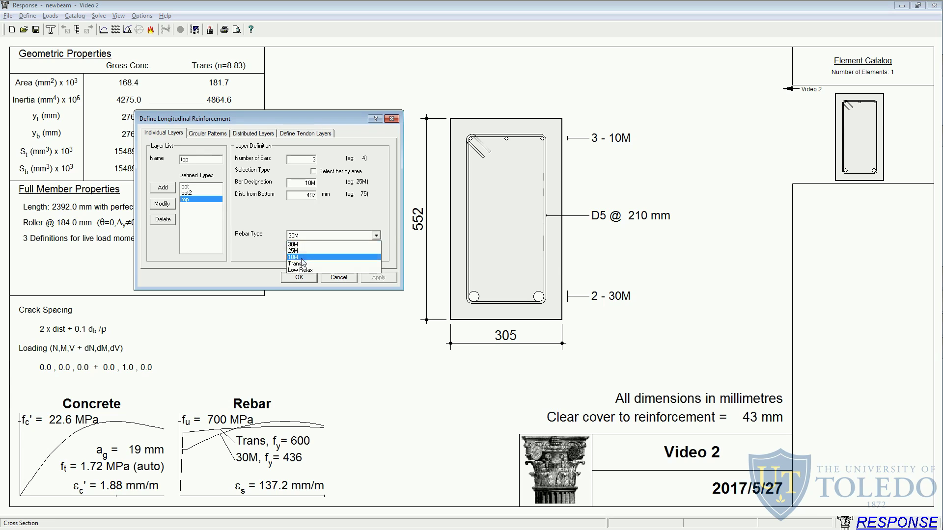
click(301, 259)
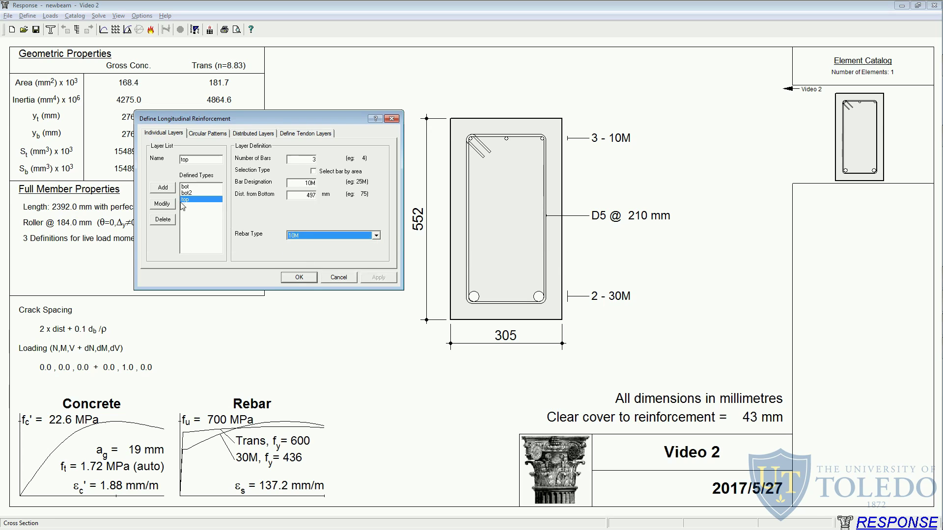
click(169, 206)
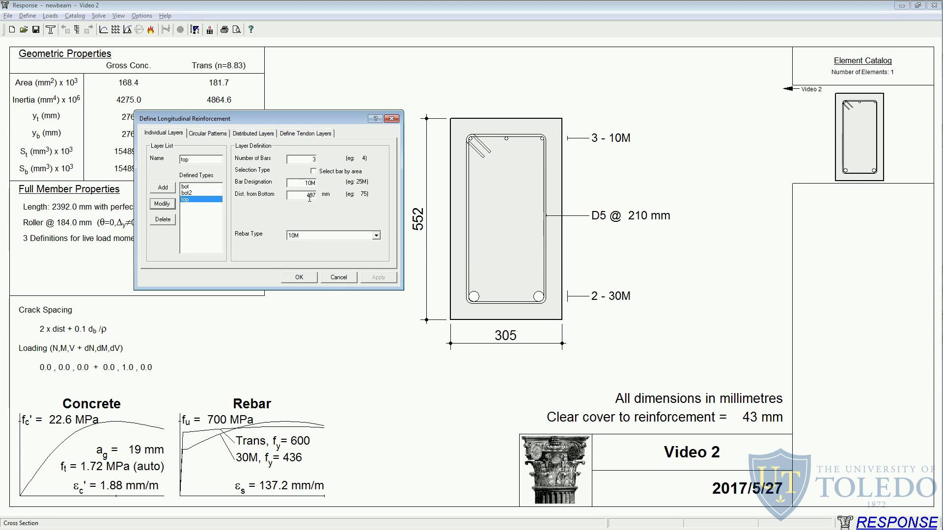
Set the top layer's distance from the bottom to 503 mm and accept the longitudinal reinforcement.
drag(307, 196, 313, 199)
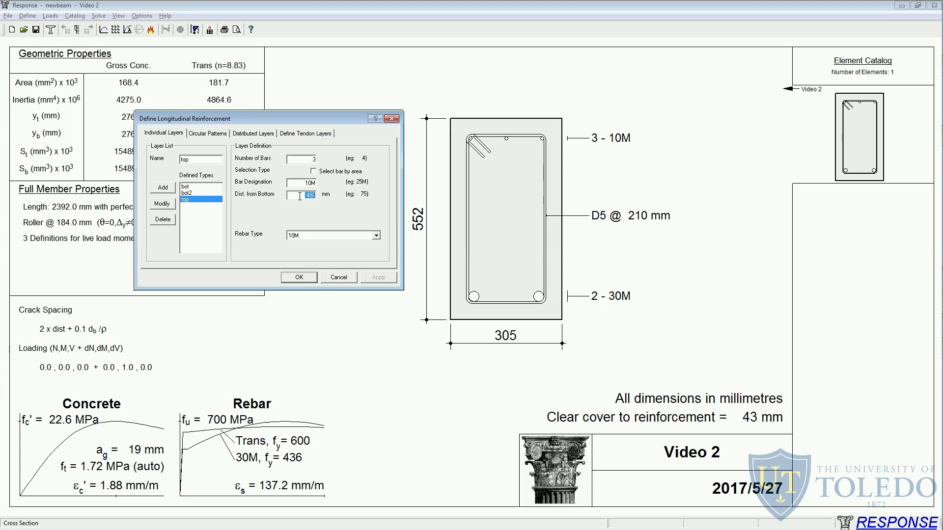
text(503)
click(167, 207)
click(302, 282)
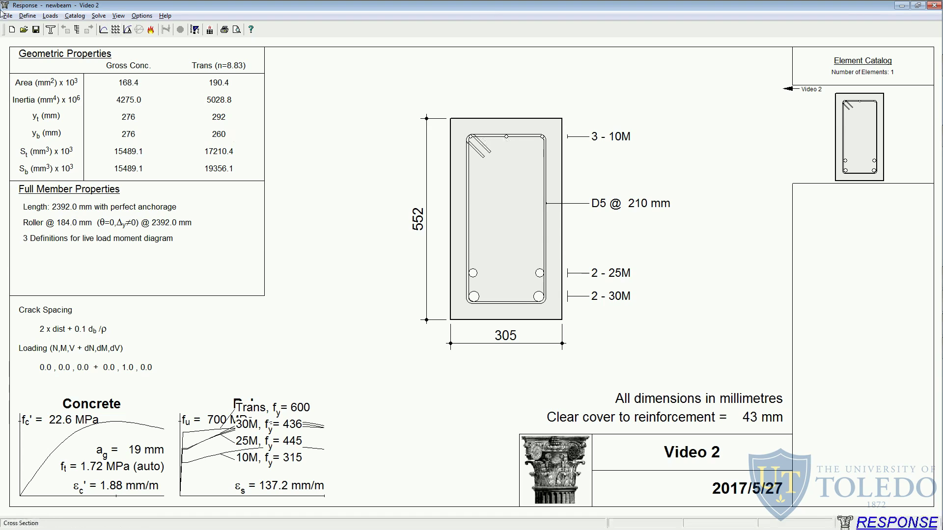
Open the transverse reinforcement definition and check the stirrup's spacing, bar designation and distance to top.
click(27, 16)
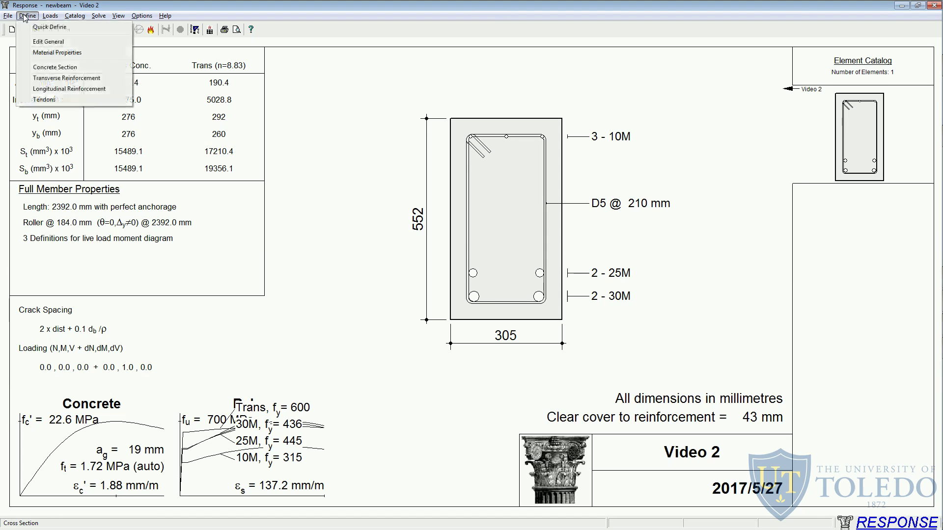
click(61, 83)
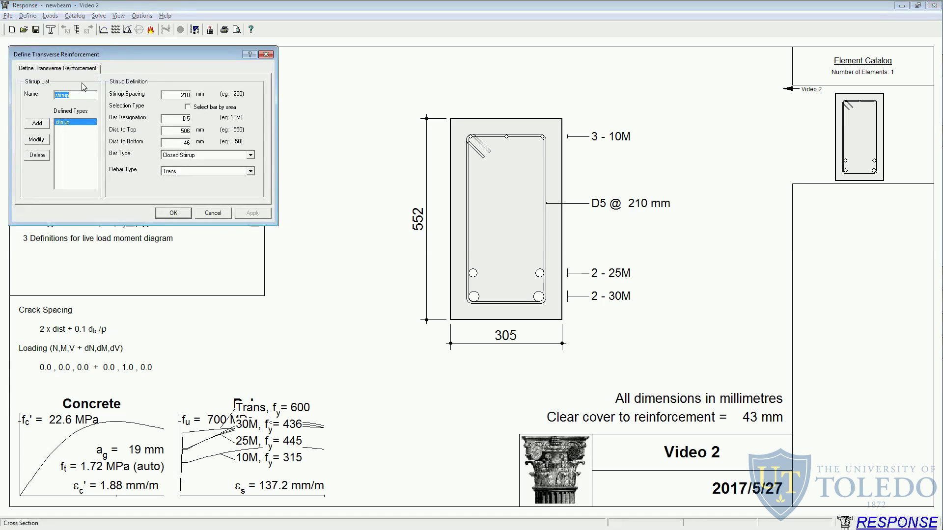
drag(124, 54, 264, 130)
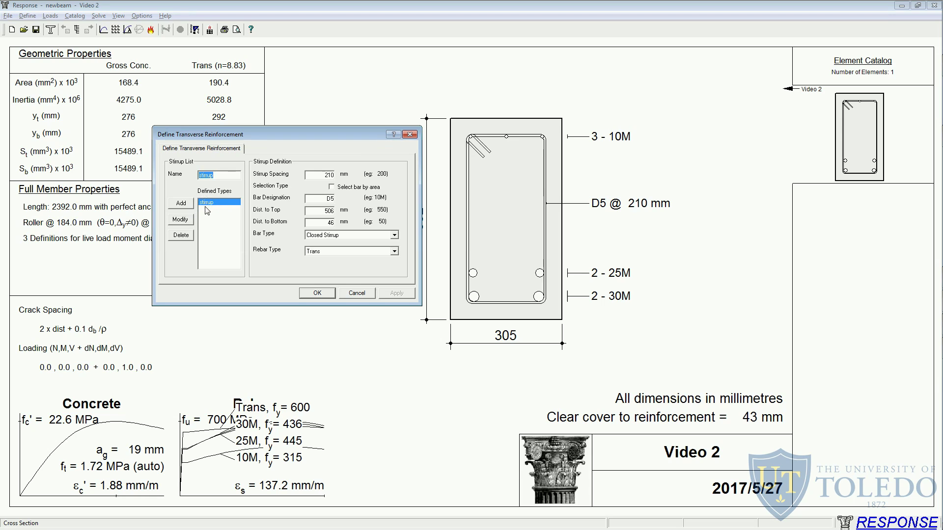
double_click(328, 173)
drag(321, 200, 334, 200)
mouse_move(319, 212)
mouse_down()
mouse_move(333, 211)
mouse_move(327, 222)
mouse_move(334, 211)
mouse_up()
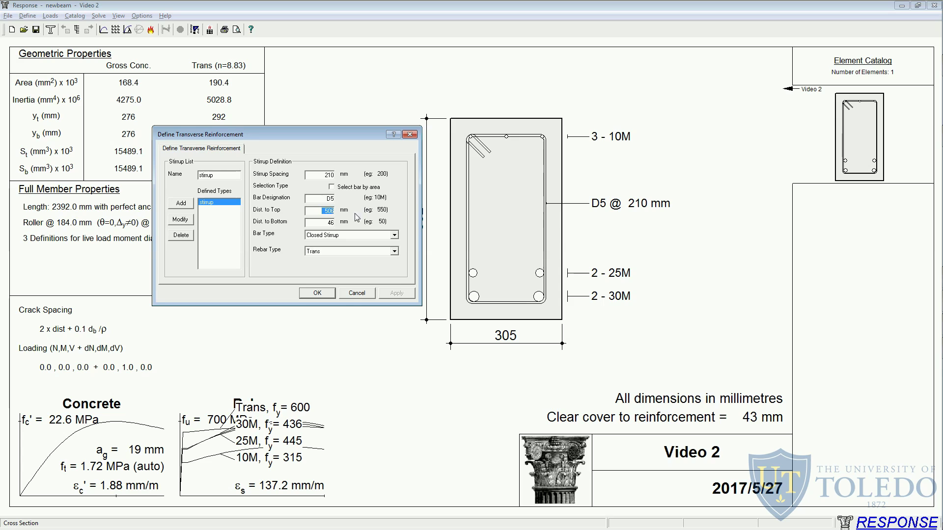
Set the stirrup's distance to top to 514 mm, save the modified stirrup and accept the transverse reinforcement.
click(325, 211)
drag(330, 211, 336, 211)
key(BackSpace)
key(BackSpace)
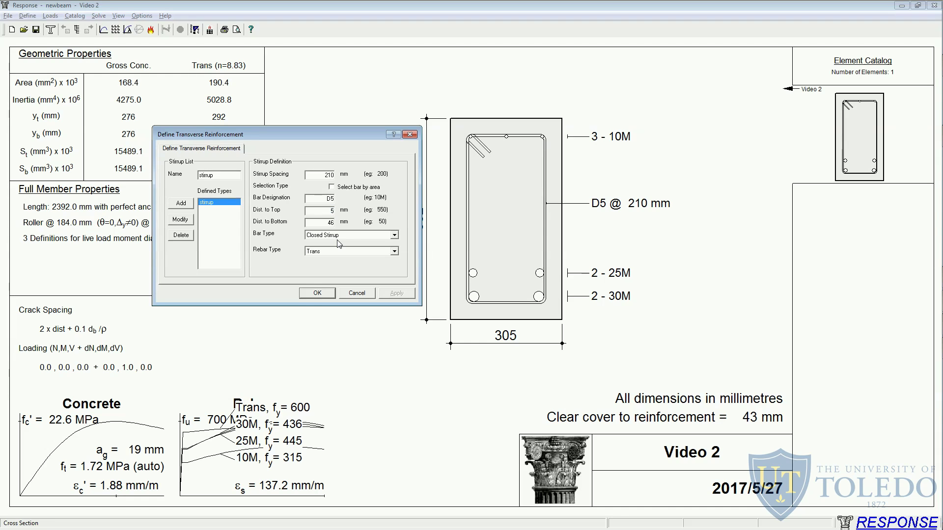
text(14)
double_click(334, 223)
key(BackSpace)
key(ctrl+z)
click(184, 217)
click(311, 294)
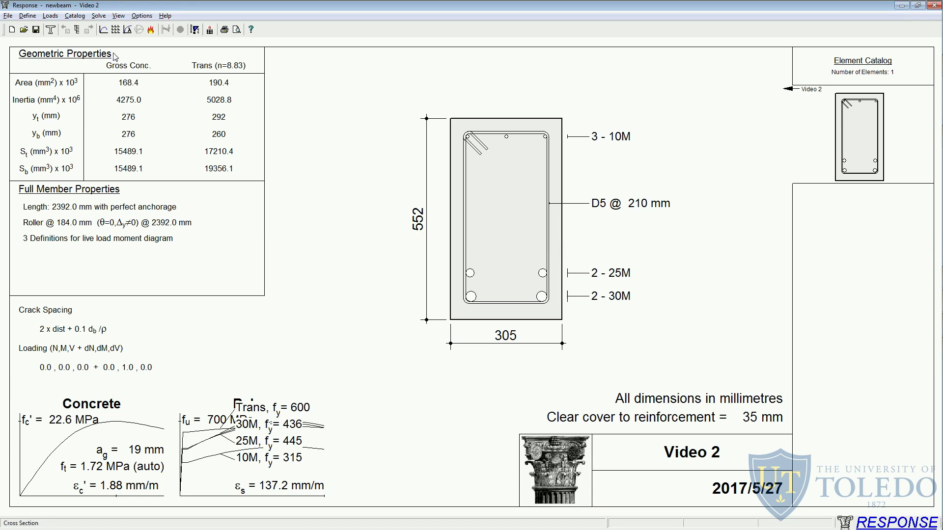
Open the detailed concrete properties and look up the beam's concrete test values in the PDF handout.
click(27, 16)
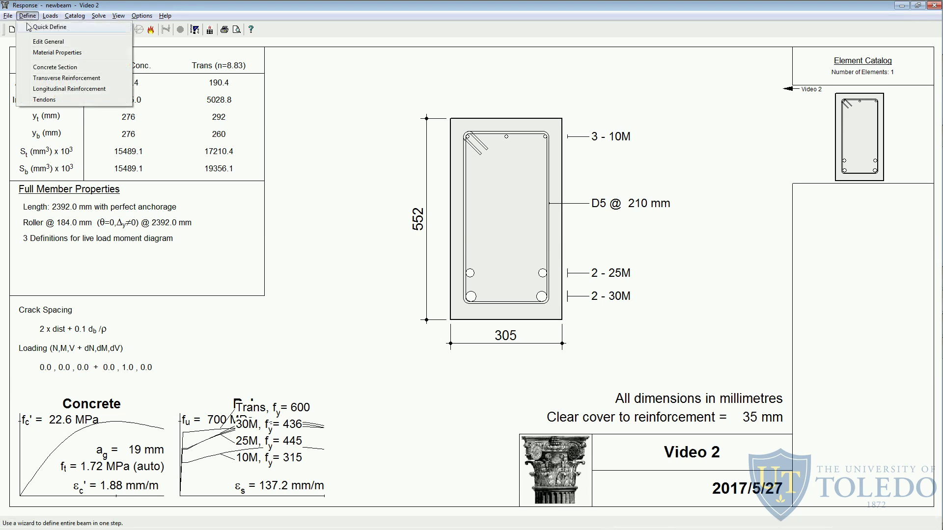
click(41, 52)
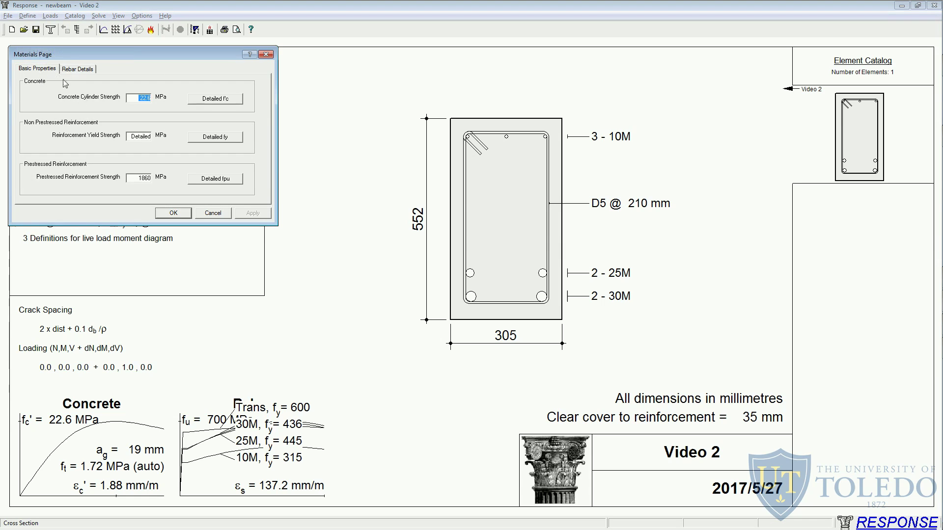
click(204, 100)
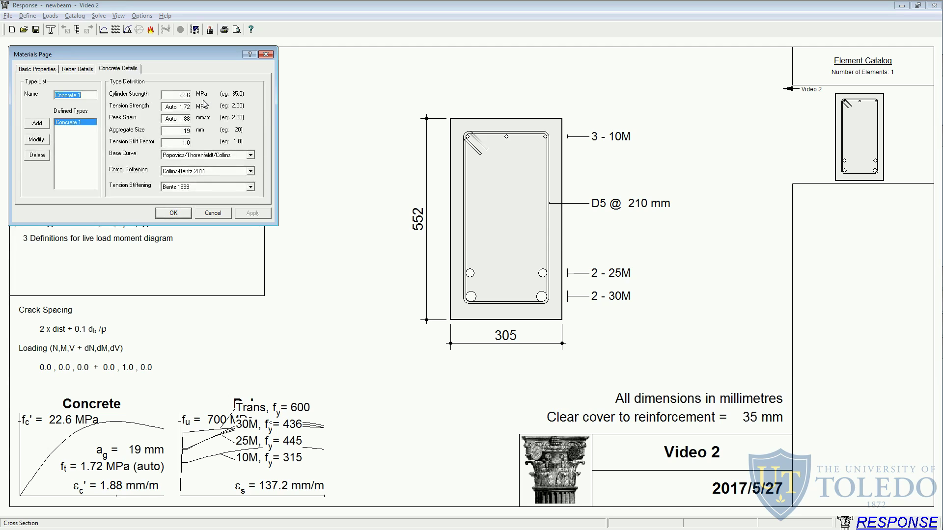
drag(152, 58, 197, 60)
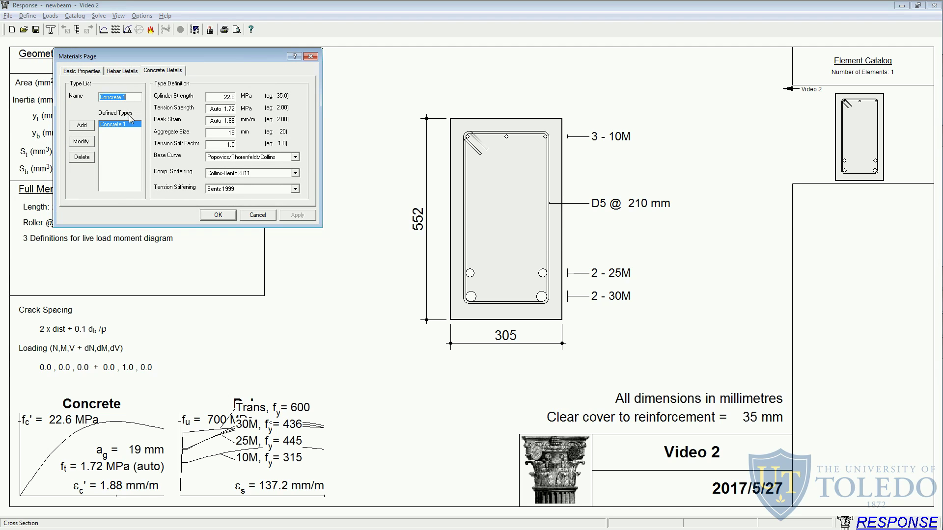
click(226, 97)
mouse_move(222, 97)
mouse_down()
mouse_move(222, 109)
mouse_move(235, 109)
mouse_up()
key(alt+Tab)
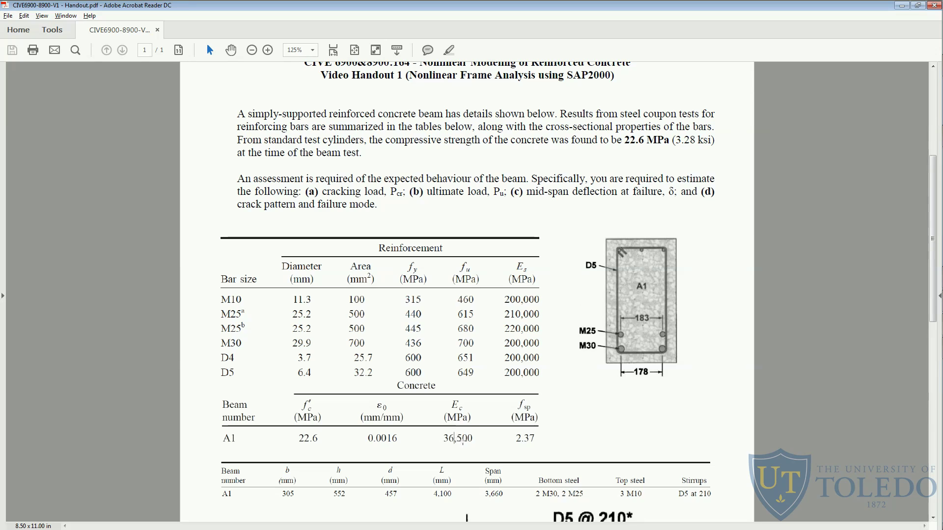
Back in Response, set Concrete 1's tension strength to 2.37 MPa and peak strain to 1.6 mm/m, then accept the materials.
key(alt+Tab)
text(2.37)
key(Tab)
text(1.6)
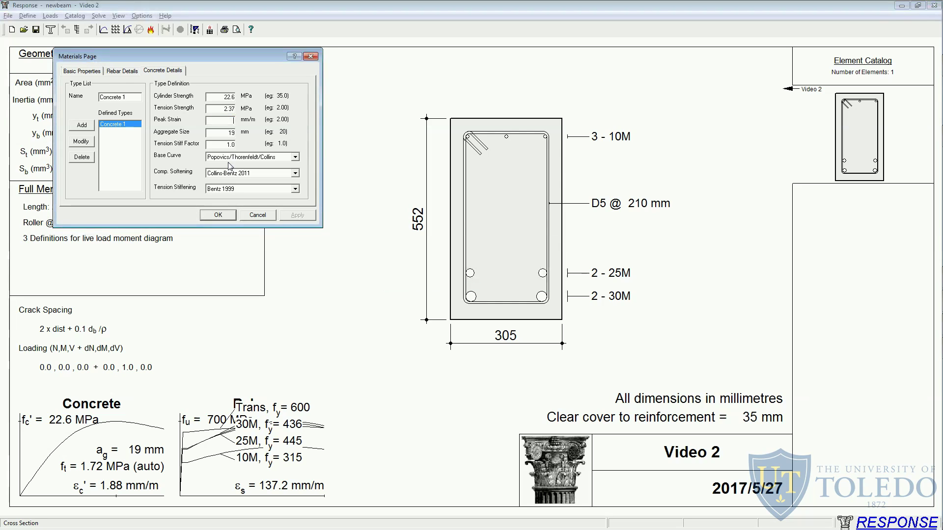
click(81, 141)
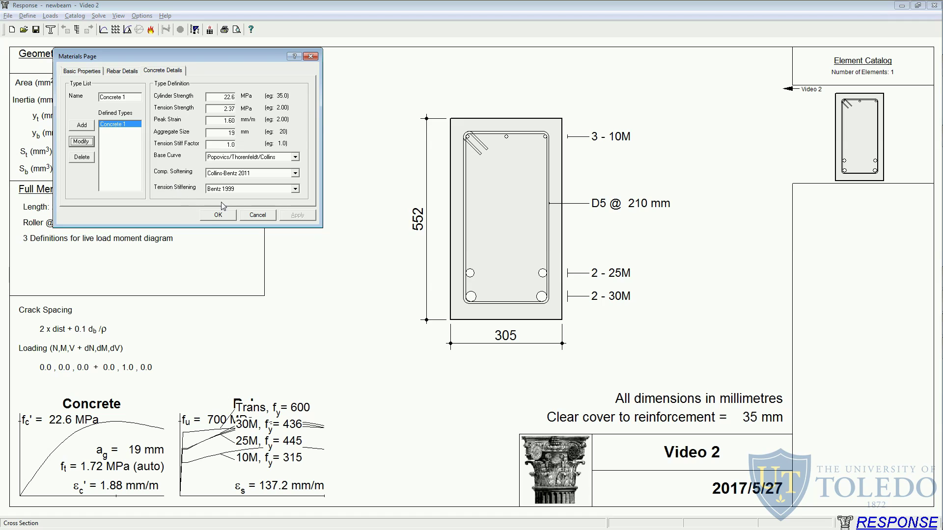
click(219, 215)
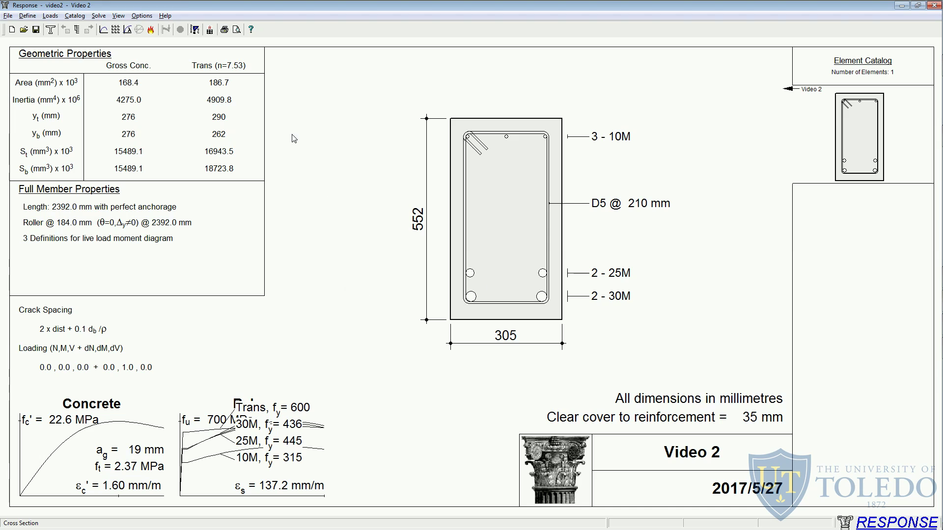
Open the sectional loads and review the constant and increment entries for axial load, moment and shear.
click(50, 16)
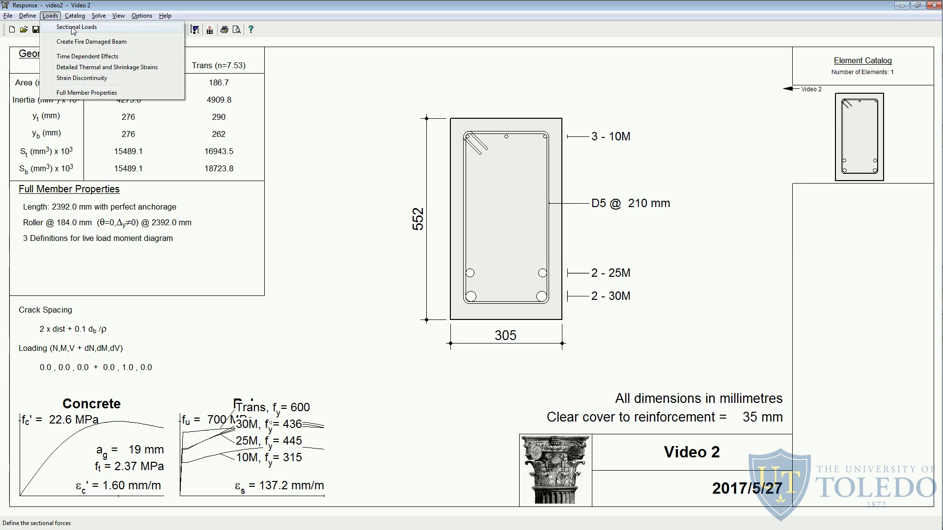
click(68, 28)
drag(140, 110, 314, 245)
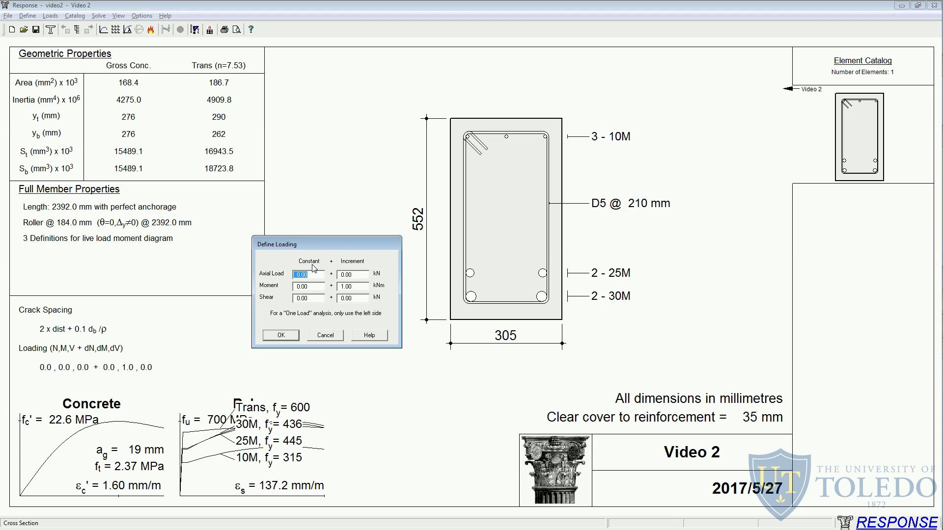
click(353, 275)
drag(358, 298, 342, 301)
click(352, 290)
drag(354, 287, 338, 286)
click(358, 296)
click(354, 286)
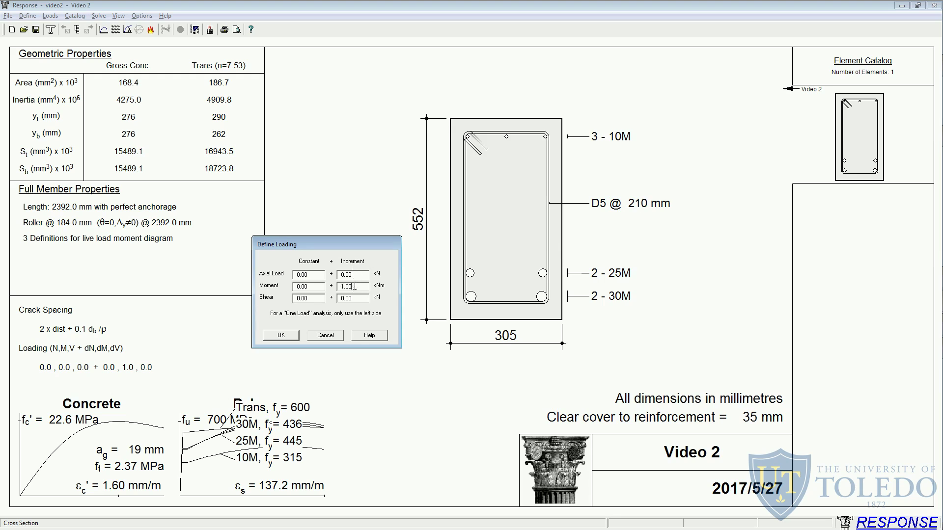
click(353, 297)
double_click(352, 275)
click(361, 285)
click(352, 298)
click(353, 289)
double_click(347, 286)
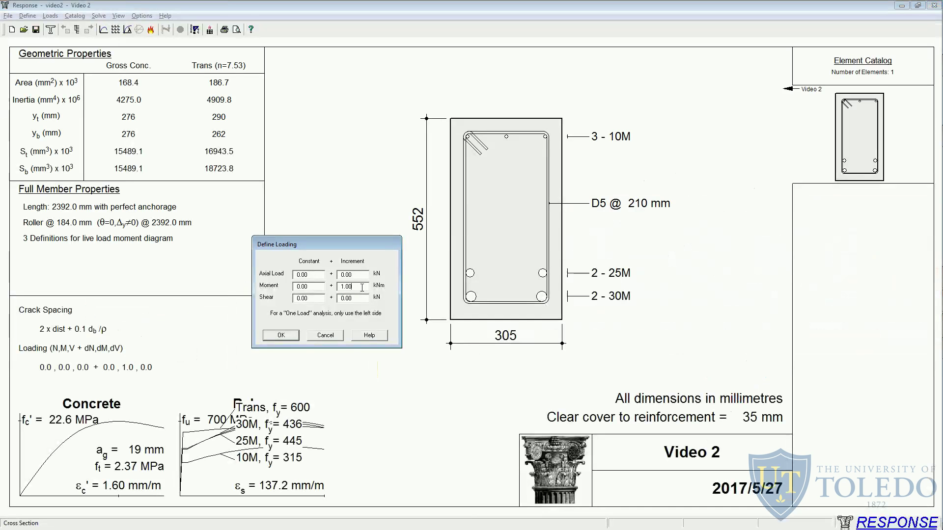
drag(338, 287, 370, 290)
Set the shear increment of the sectional loading to 2.19 kN and accept the loading.
drag(353, 298, 341, 298)
text(3)
drag(357, 298, 340, 288)
drag(352, 298, 339, 298)
click(364, 299)
drag(358, 275, 294, 275)
click(317, 274)
drag(359, 276, 341, 278)
click(352, 276)
drag(352, 287, 343, 287)
drag(314, 275, 299, 278)
click(310, 275)
key(BackSpace)
click(285, 336)
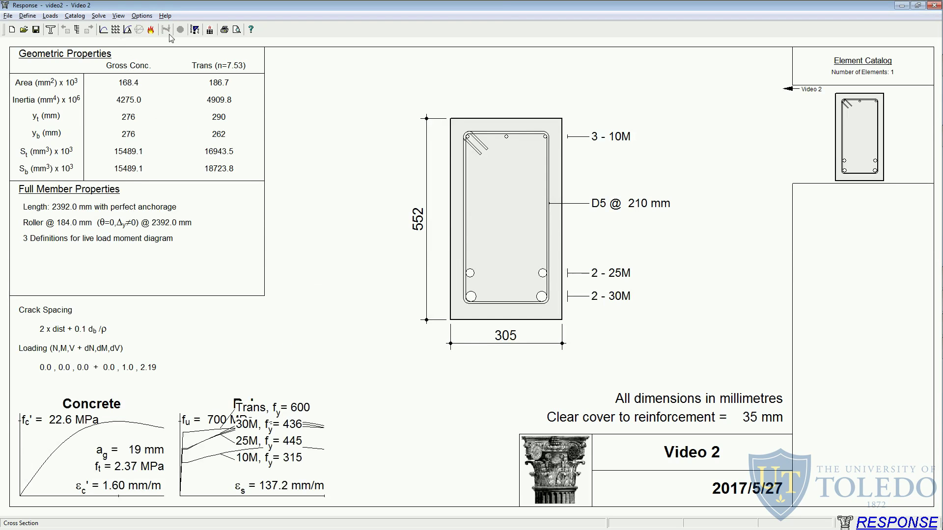
Run the sectional response analysis of the beam section.
click(98, 16)
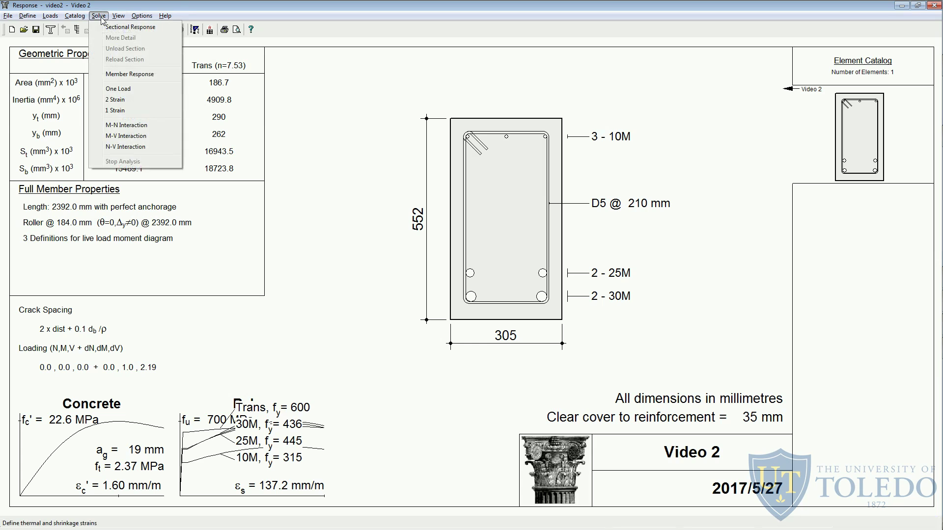
click(131, 28)
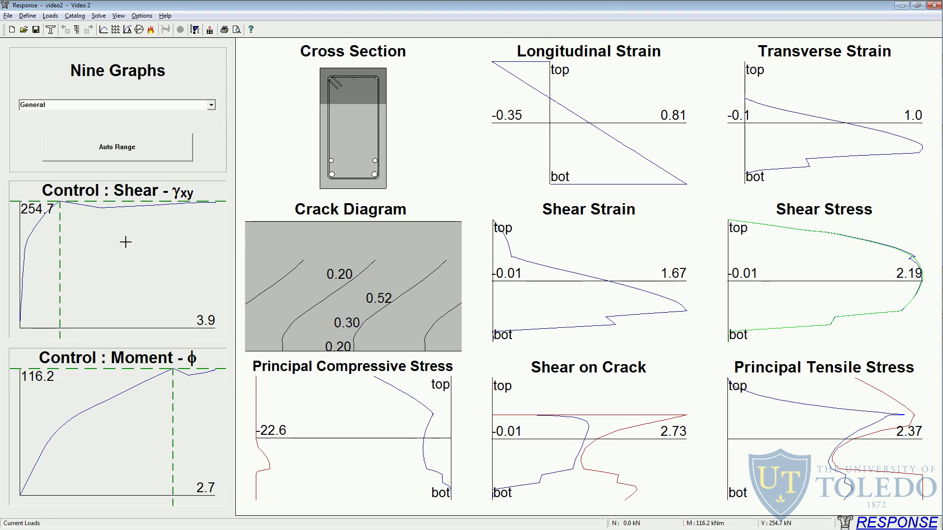
View the data behind the Control: Shear-γxy chart and examine the listed shear strain and shear force values.
right_click(125, 269)
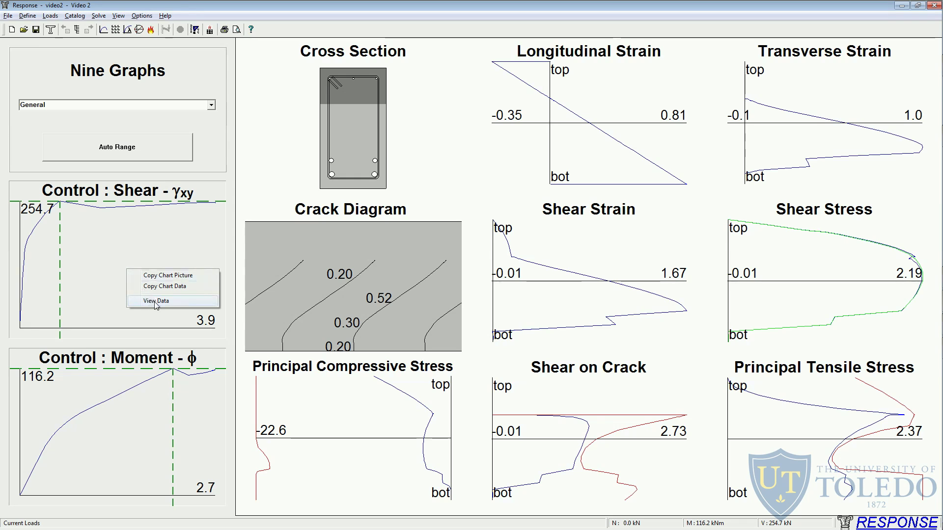
click(156, 301)
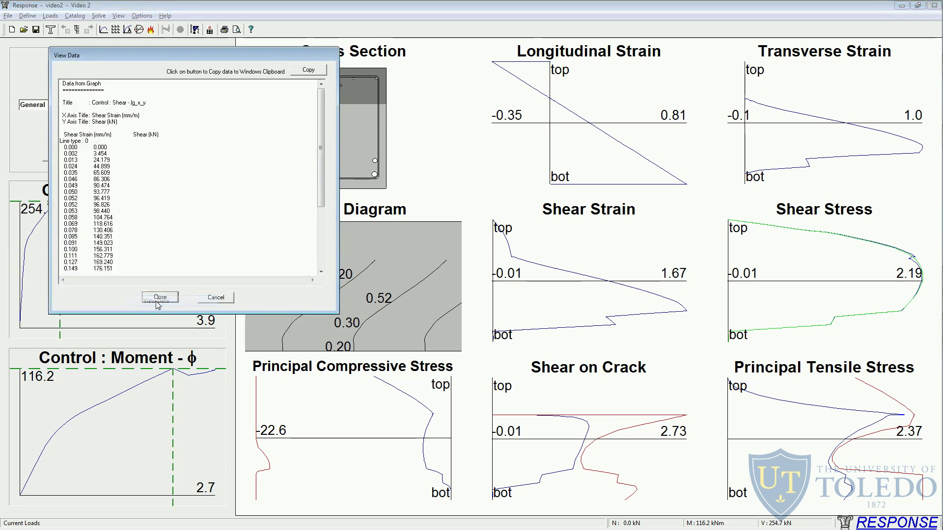
drag(322, 137, 320, 162)
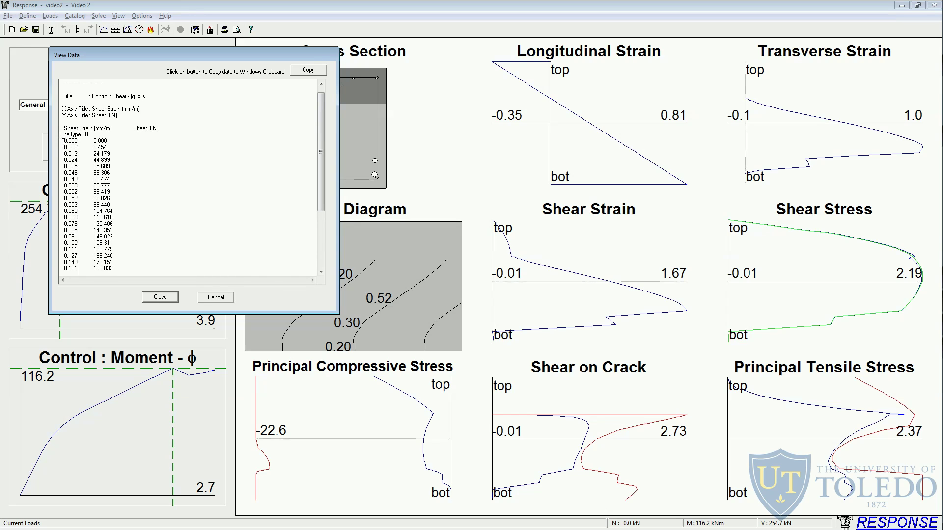
scroll(121, 217, down, 5)
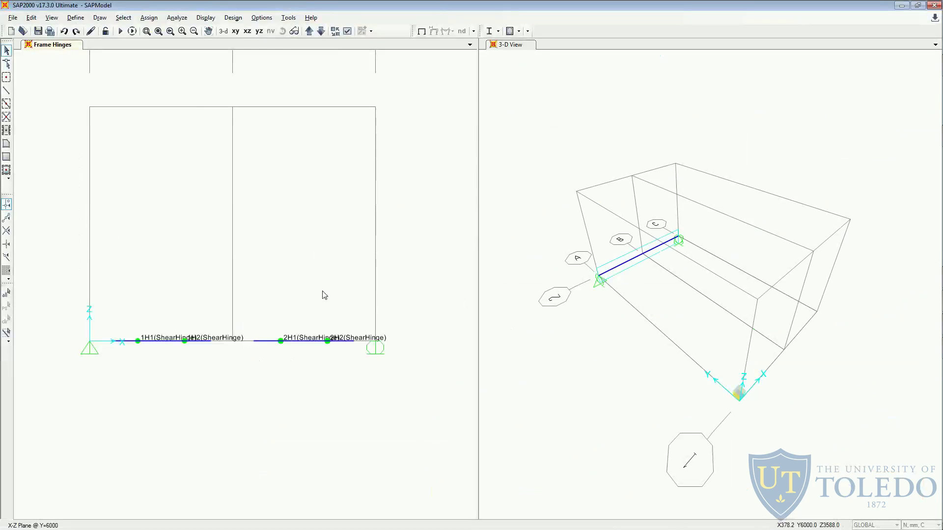
Switch to SAP2000, review the displacement control parameters of the ShearHinge property, and leave them without making changes.
click(74, 19)
mouse_move(103, 51)
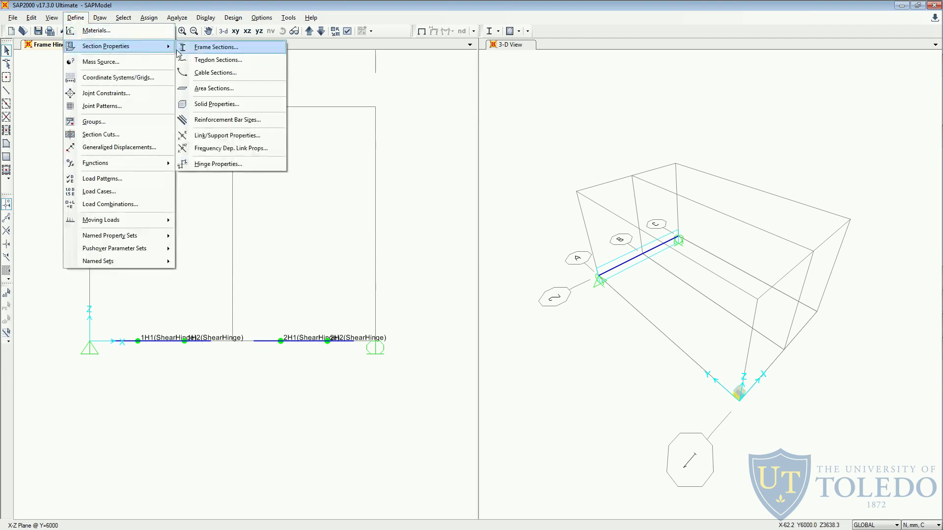
click(226, 166)
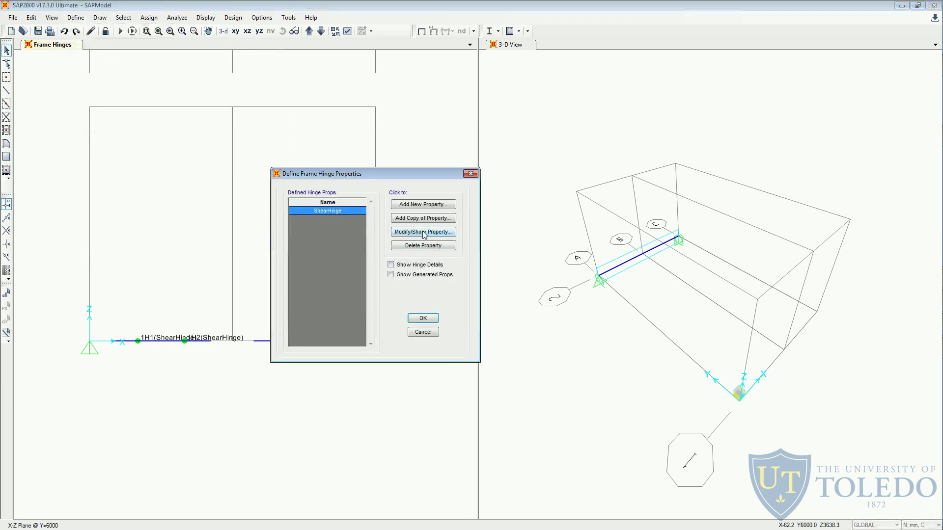
click(423, 233)
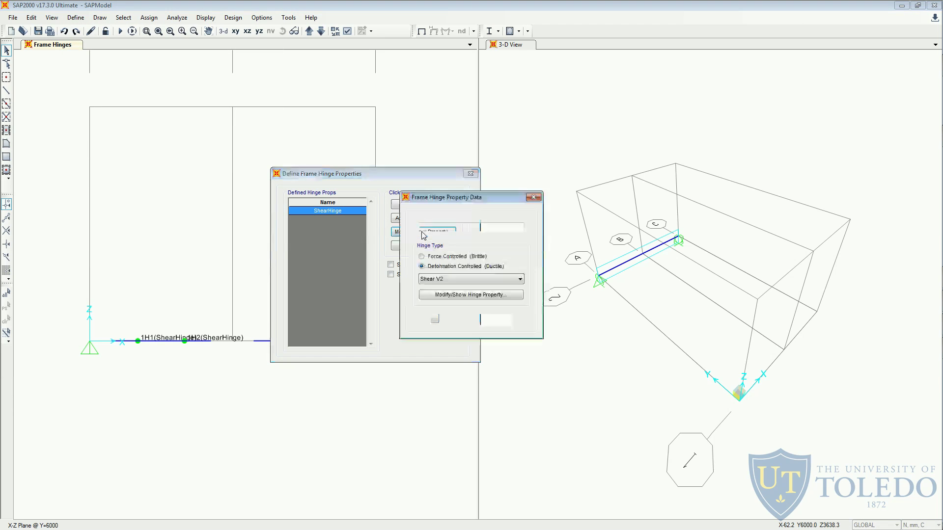
click(451, 297)
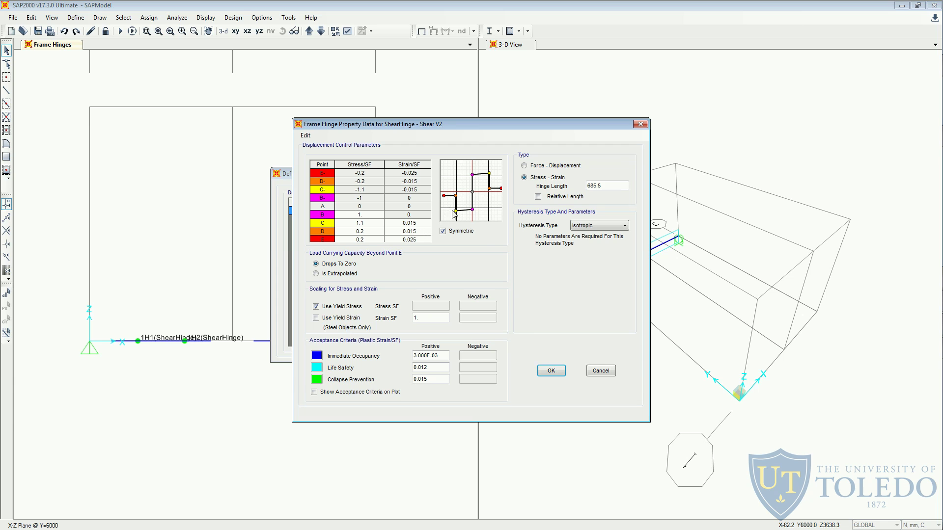
click(601, 372)
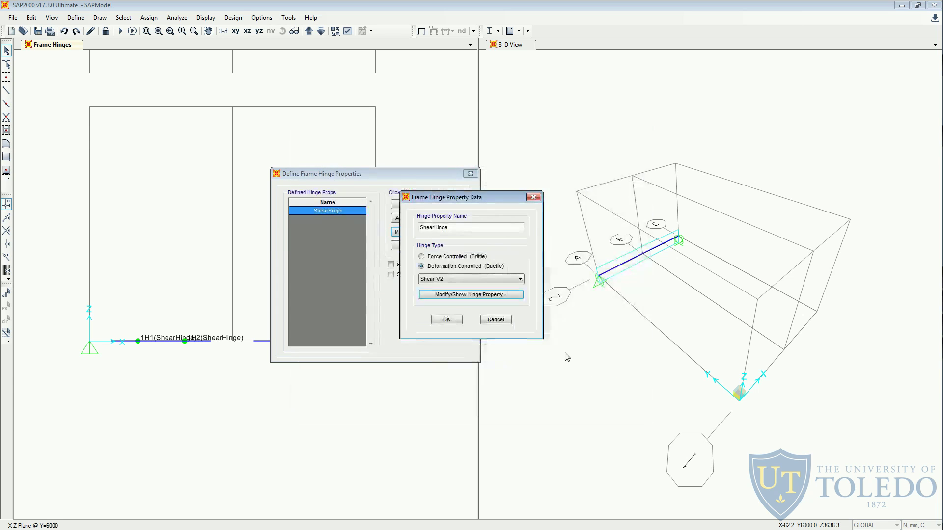
click(501, 323)
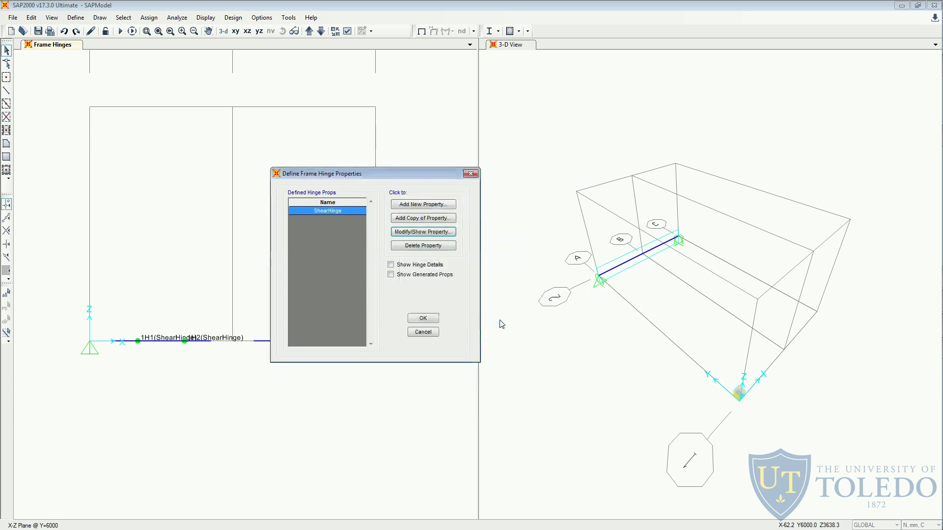
Add a copy of the ShearHinge property named ShearHingeMid.
click(407, 221)
double_click(435, 229)
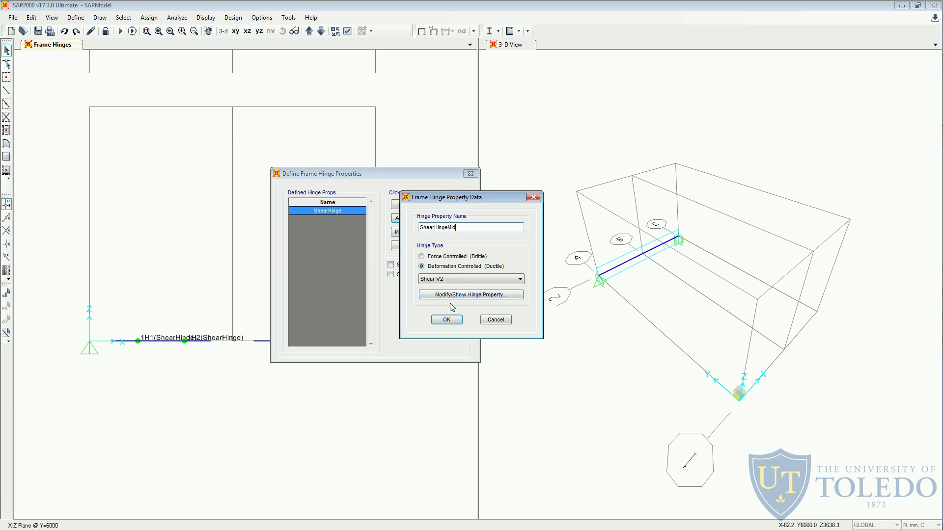
click(447, 320)
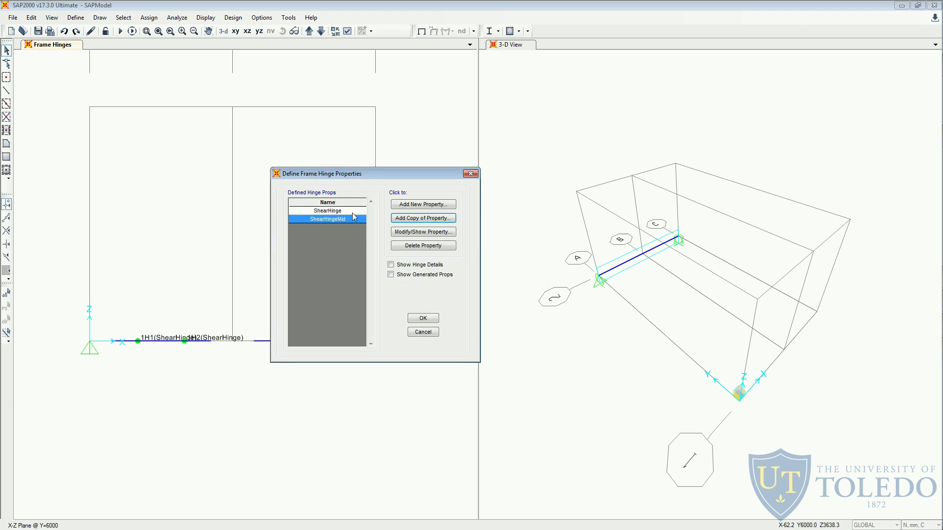
Rename the original ShearHinge property as ShearHingeSup.
click(335, 211)
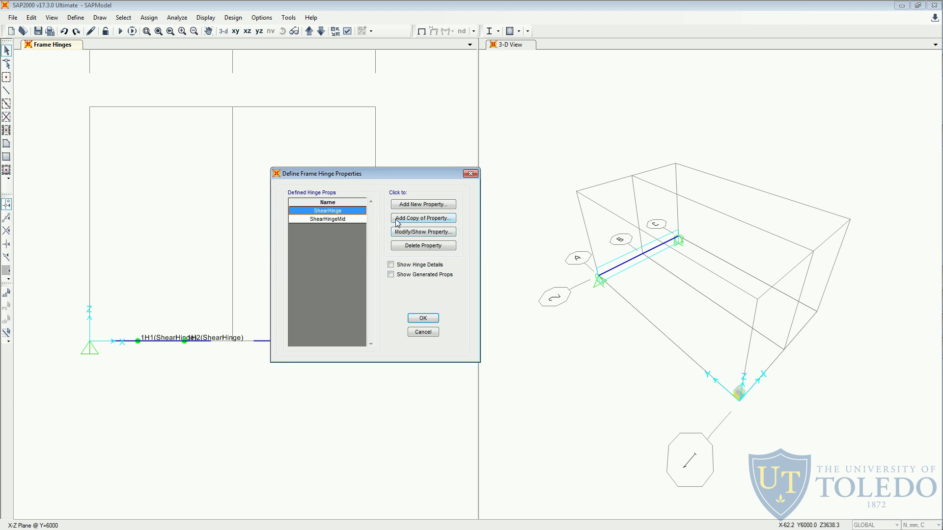
click(402, 234)
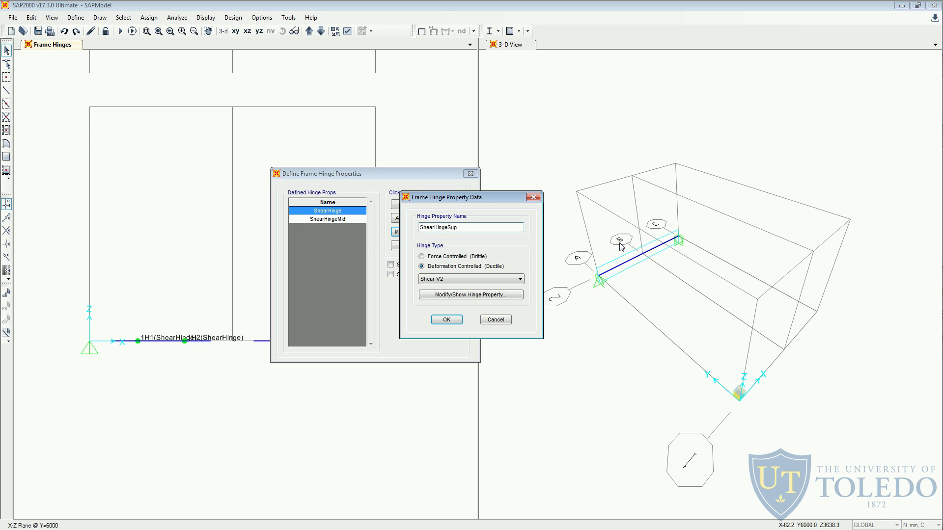
text(Sup)
click(455, 322)
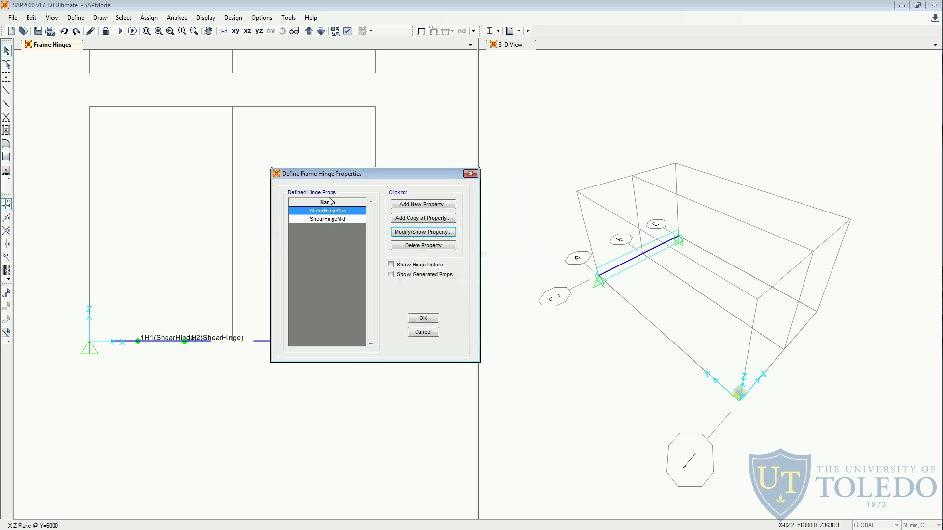
Open the Shear V2 parameters of ShearHingeSup and turn off the use of yield stress for stress scaling.
click(408, 232)
click(462, 295)
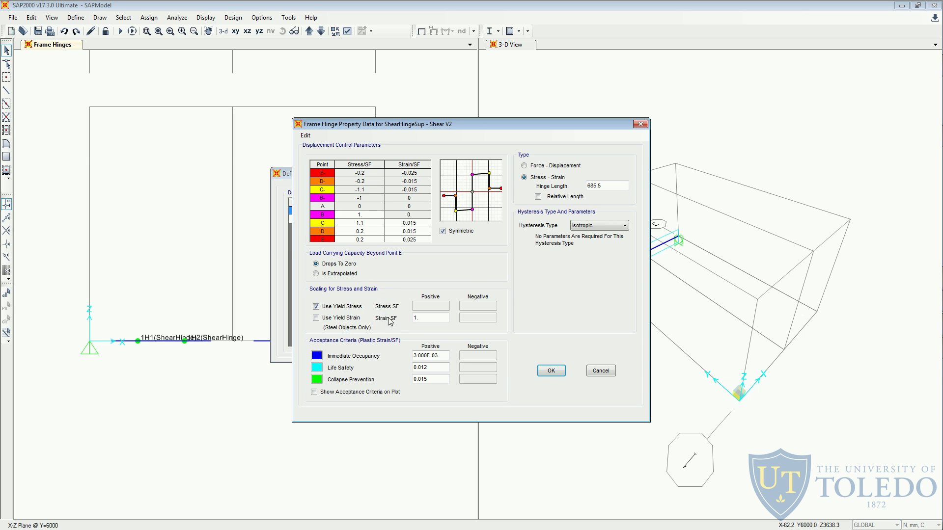
click(346, 307)
click(352, 317)
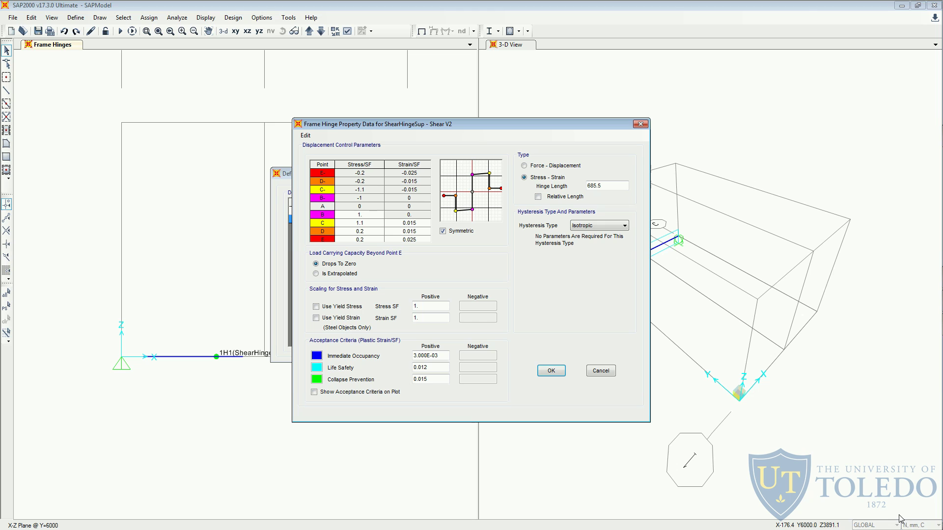
click(435, 317)
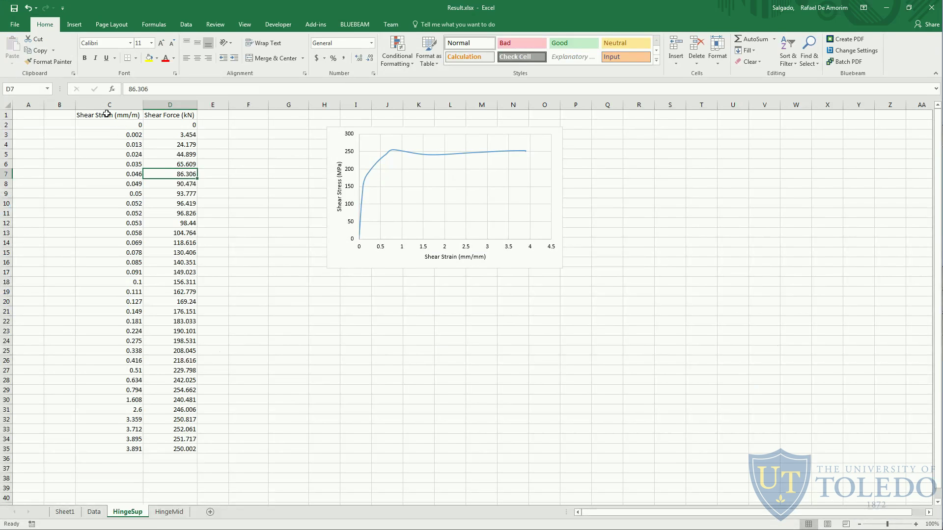
Switch to the HingeSup sheet in Excel and enter a formula in G2 converting shear force D2 to stress over the 305*456 section area.
click(105, 114)
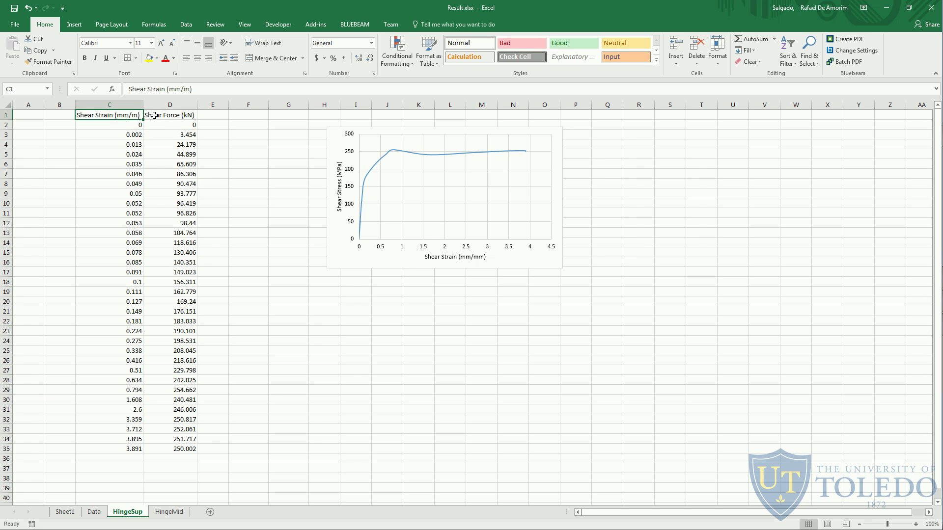
click(172, 116)
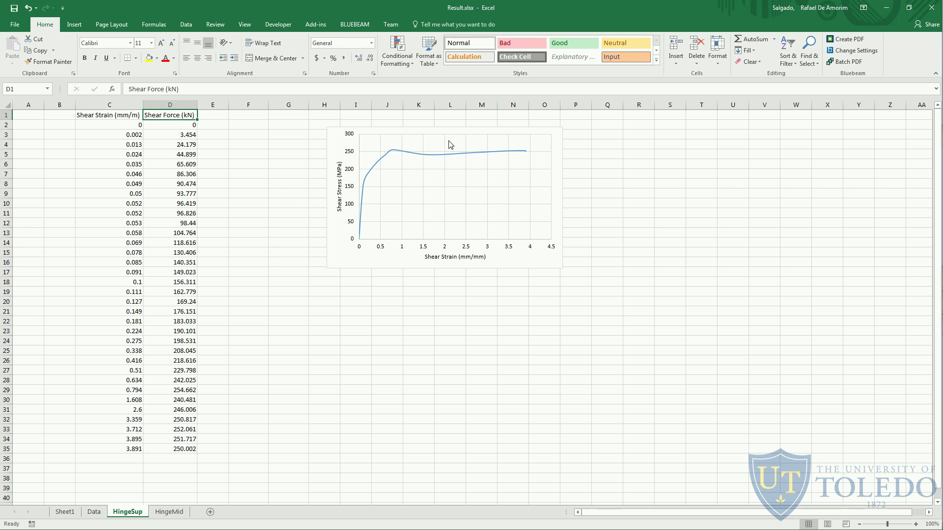
key(Left)
click(281, 205)
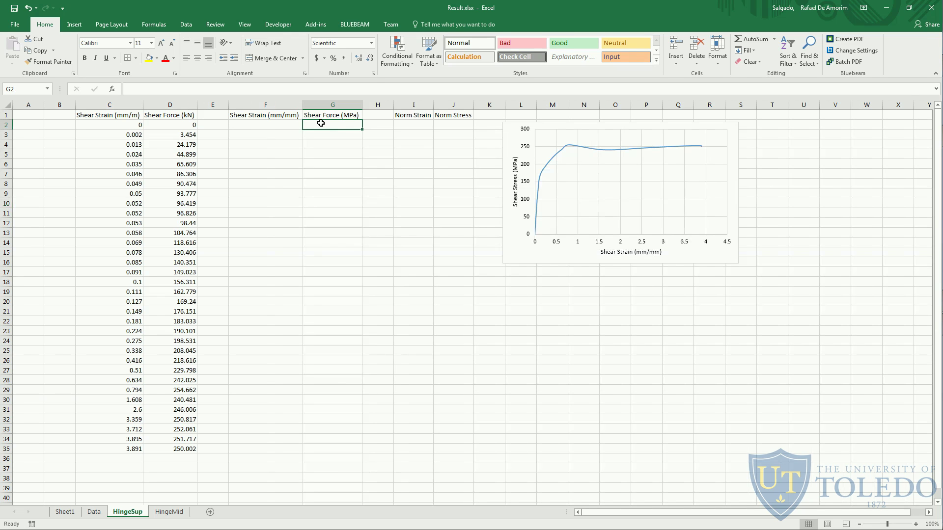
text(=)
key(Left)
key(Left)
key(Left)
text(/)
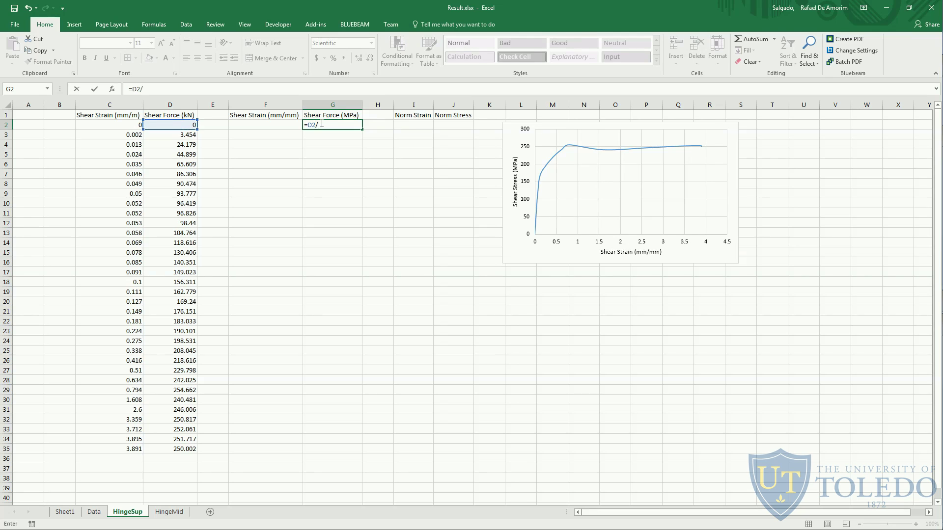
text((305*456)
key(Return)
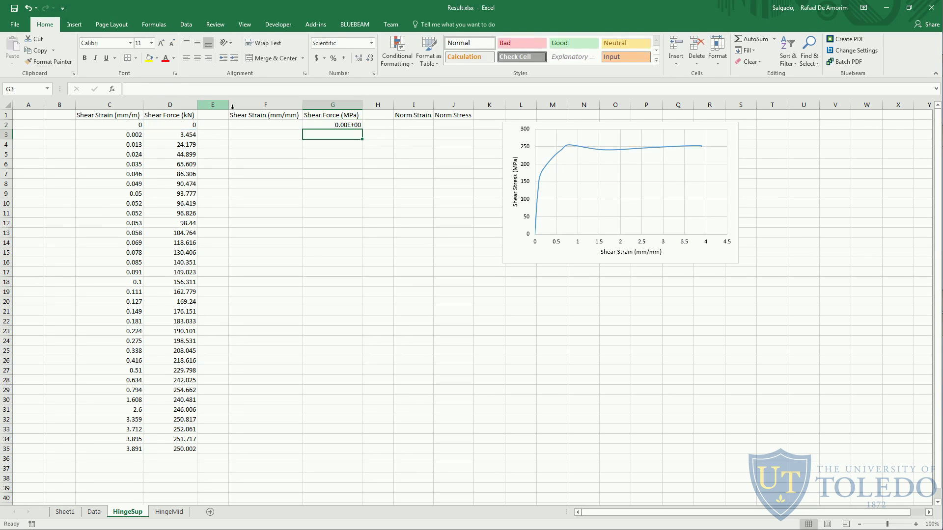
Enter =C2/685.5 in F2 and fill the F2:G2 strain and stress formulas down to row 35.
click(256, 127)
text(=)
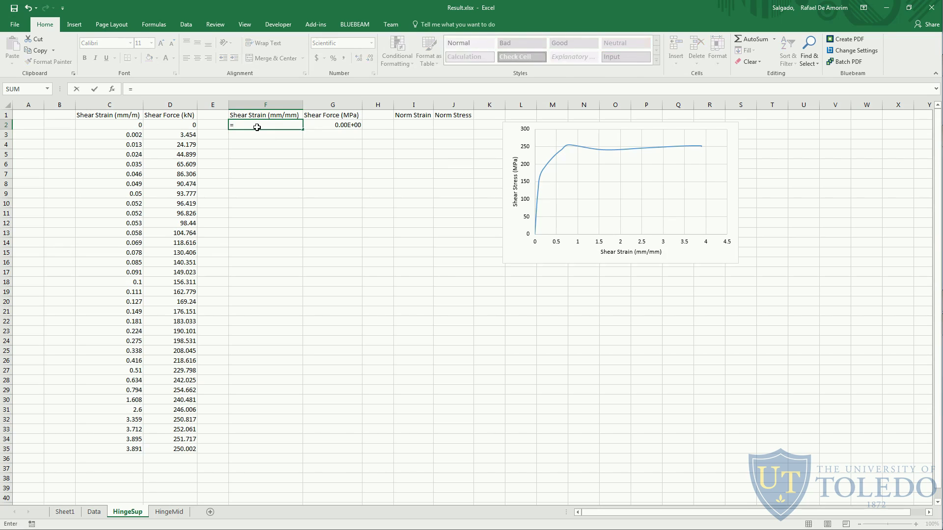
text(/)
click(137, 123)
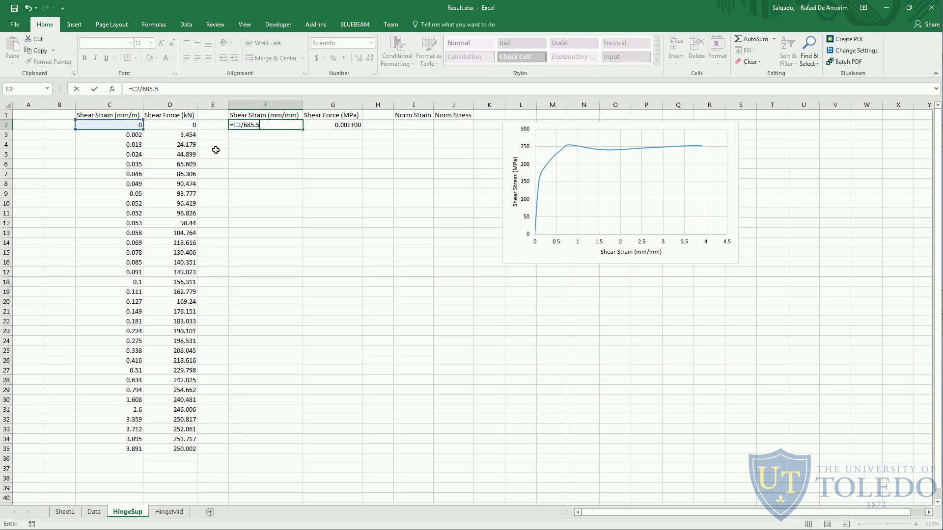
key(Return)
key(Up)
key(F2)
key(ctrl+Return)
drag(303, 130, 345, 453)
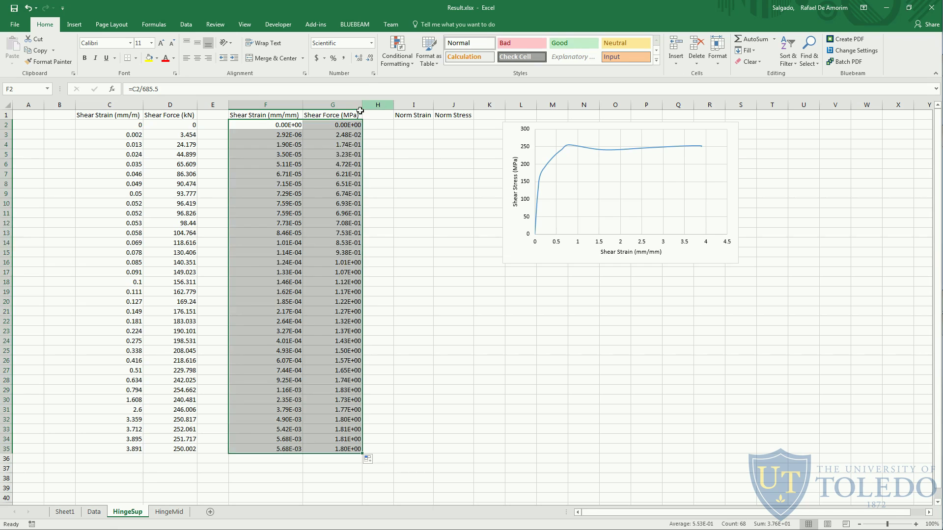
Change the header in G1 to "Shear Stress (MPa)".
double_click(336, 115)
key(BackSpace)
key(BackSpace)
key(BackSpace)
key(BackSpace)
key(BackSpace)
text(Stress)
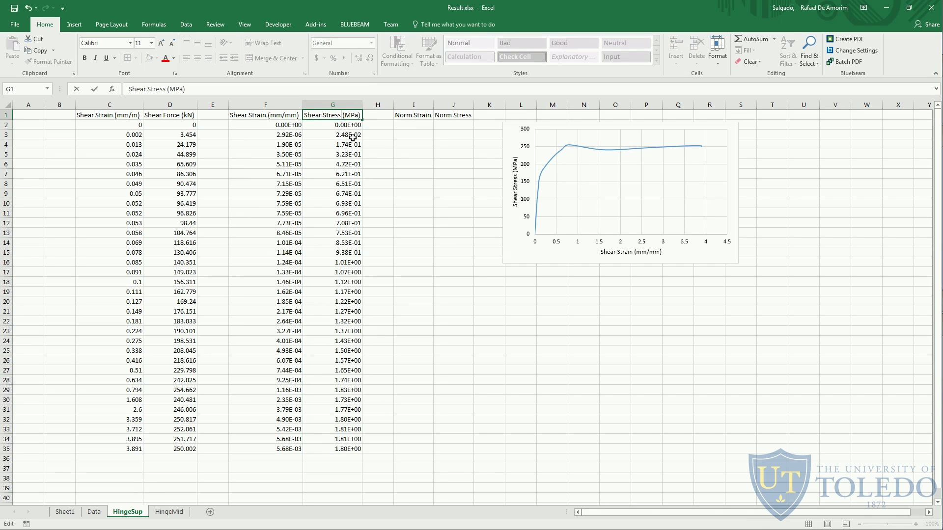
click(414, 144)
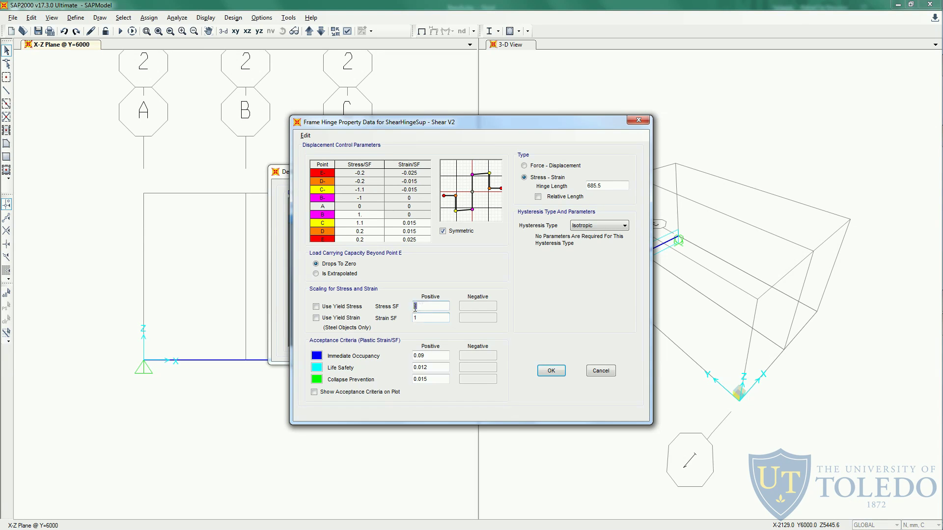
Check the hinge scale factors in SAP2000, and back in Excel enter 0 for both Norm Strain in I2 and Norm Stress in J2.
click(416, 318)
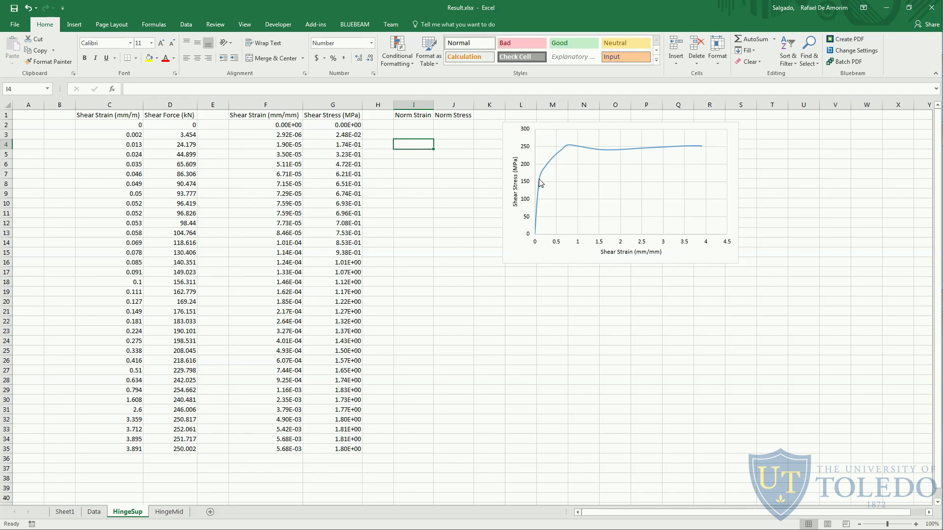
mouse_move(543, 180)
click(412, 135)
click(428, 124)
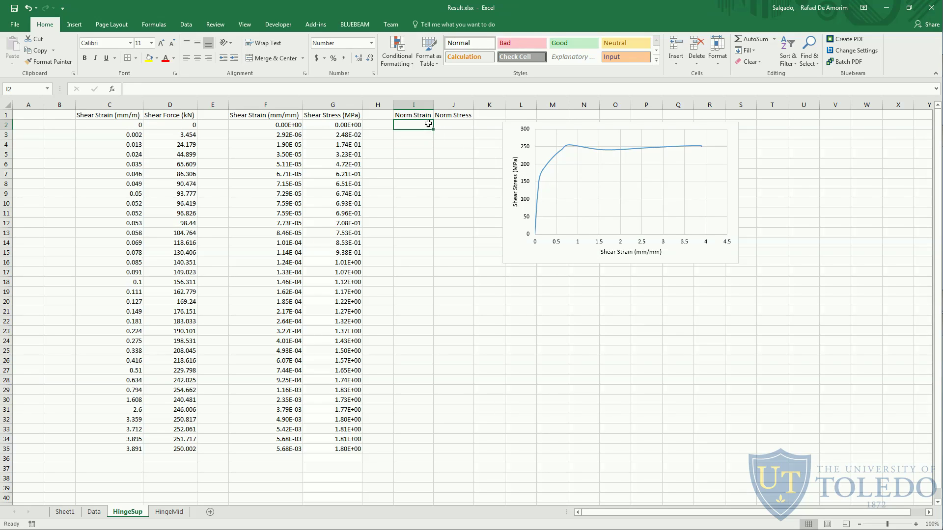
text(0)
key(Tab)
text(0)
key(Return)
Enter the chart curve's yield point in row 3, with 0.149 as Norm Strain and 176.151 as Norm Stress.
text(0)
key(BackSpace)
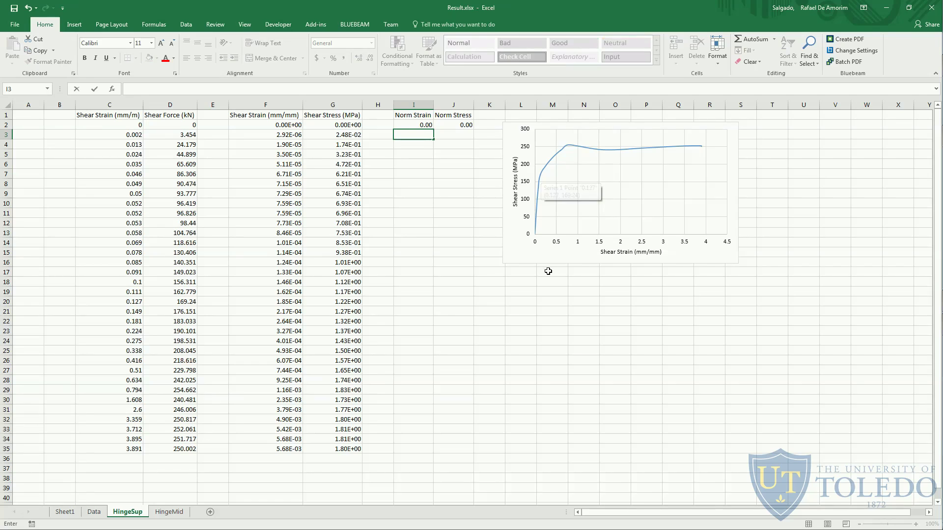
mouse_move(543, 177)
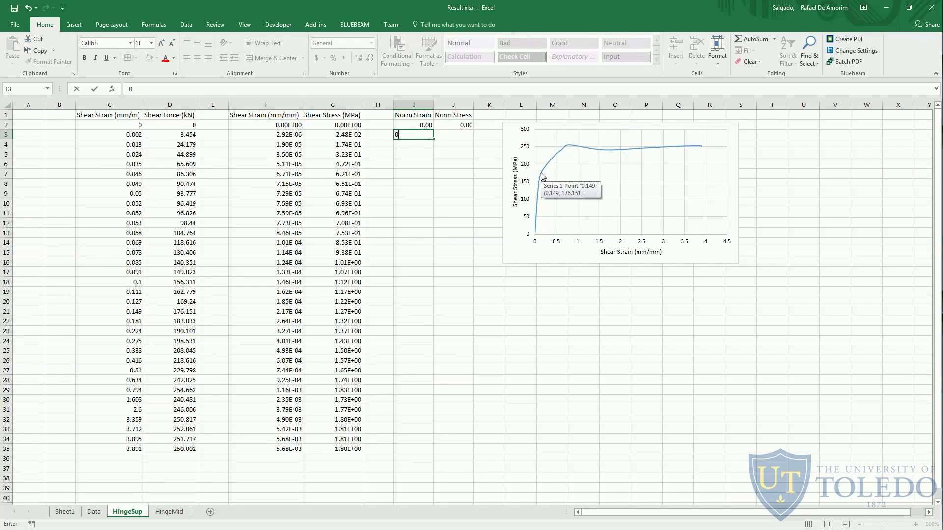
key(Tab)
text(176.151)
key(Return)
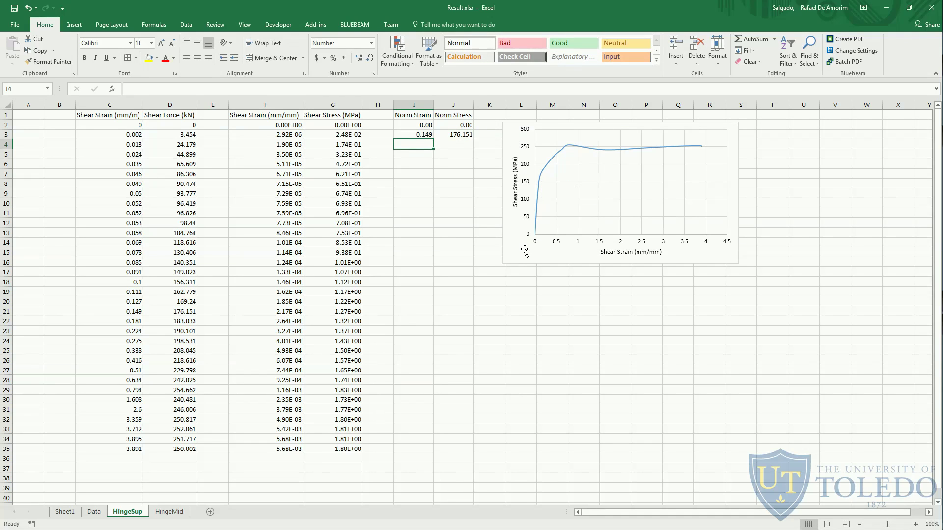
Replace the yield point in I3:J3 with the converted shear strain and stress from F21:G21, pasted as values.
click(151, 117)
click(121, 118)
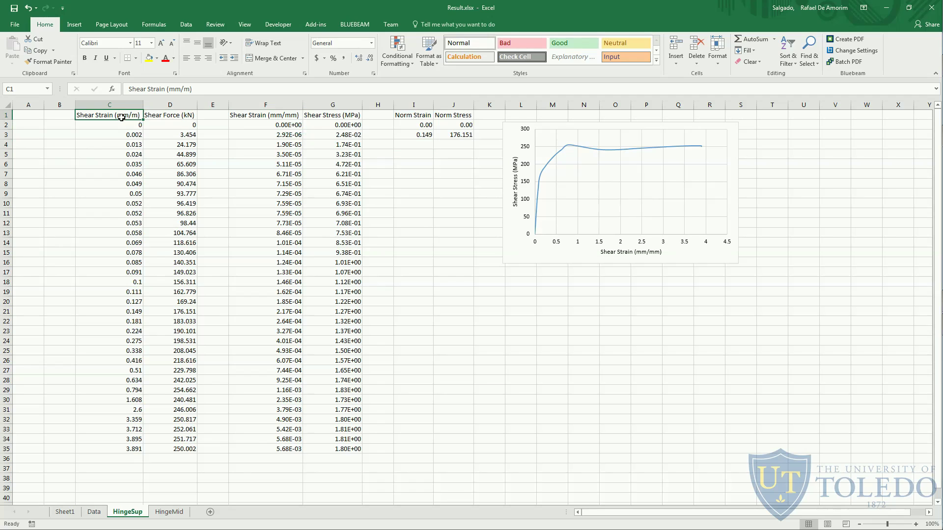
click(412, 135)
drag(231, 310, 360, 311)
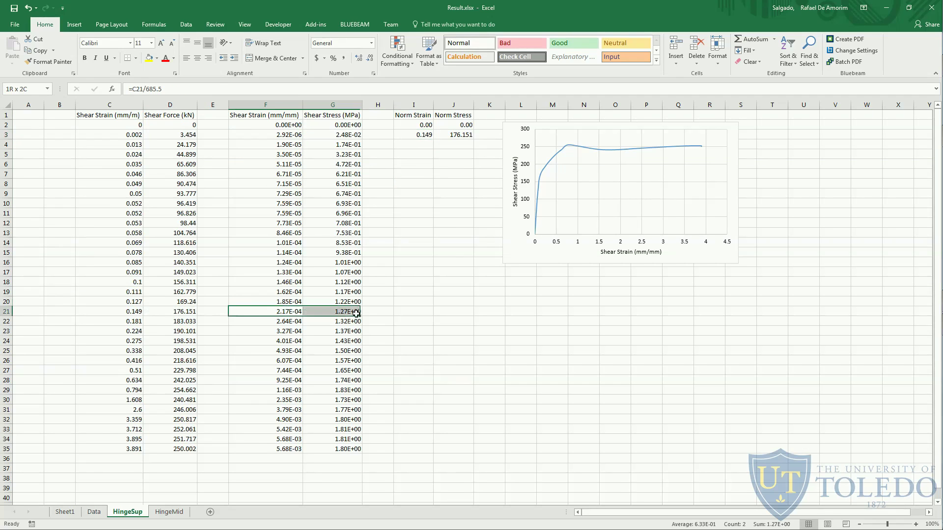
key(ctrl+c)
right_click(419, 134)
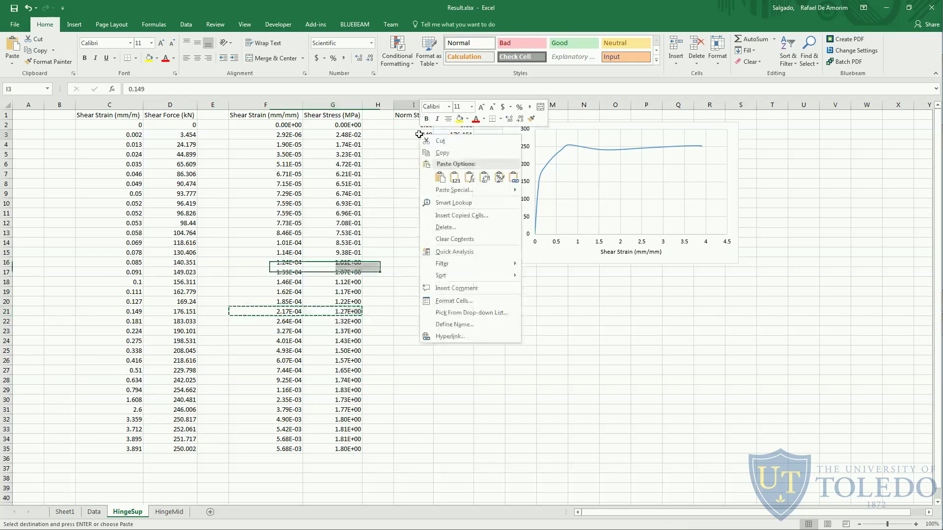
click(455, 177)
Copy the curve's peak point from F29:G29 and paste it as values into I4:J4.
click(420, 147)
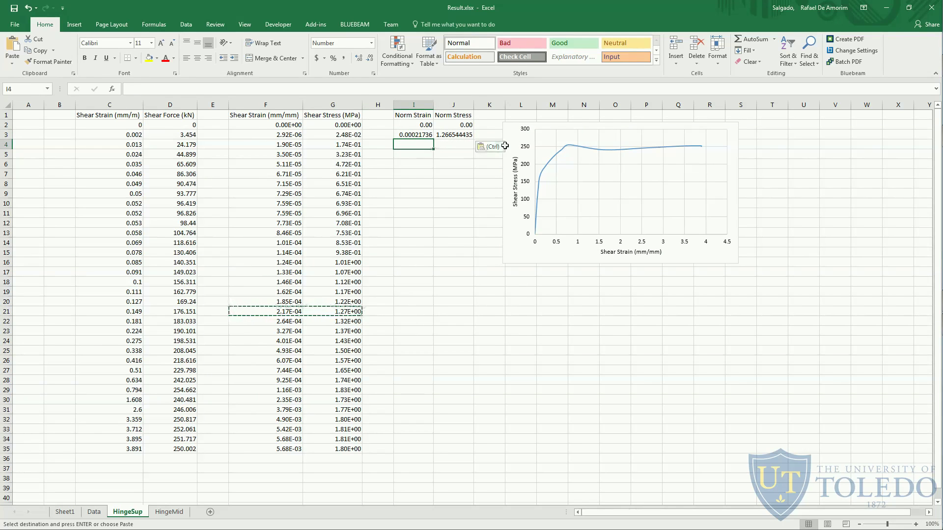
mouse_move(569, 147)
drag(233, 390, 343, 391)
key(ctrl+c)
right_click(403, 145)
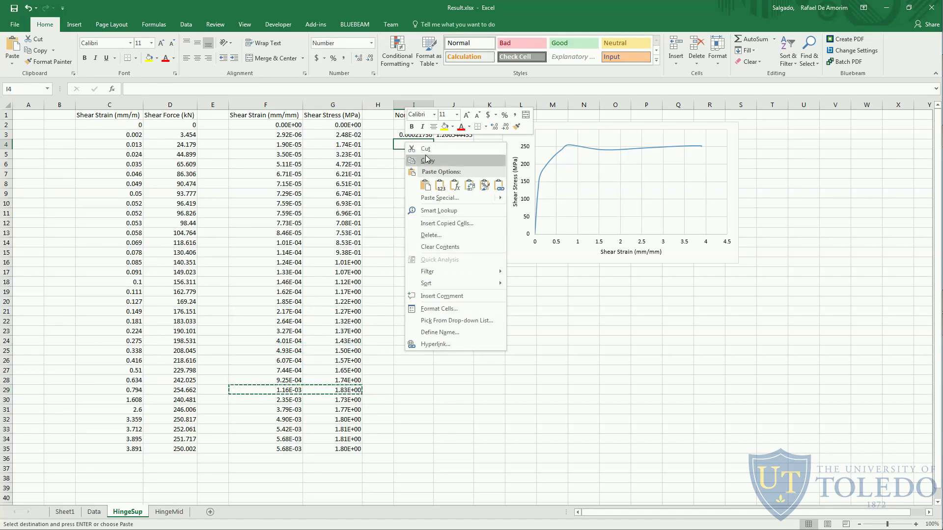
click(439, 185)
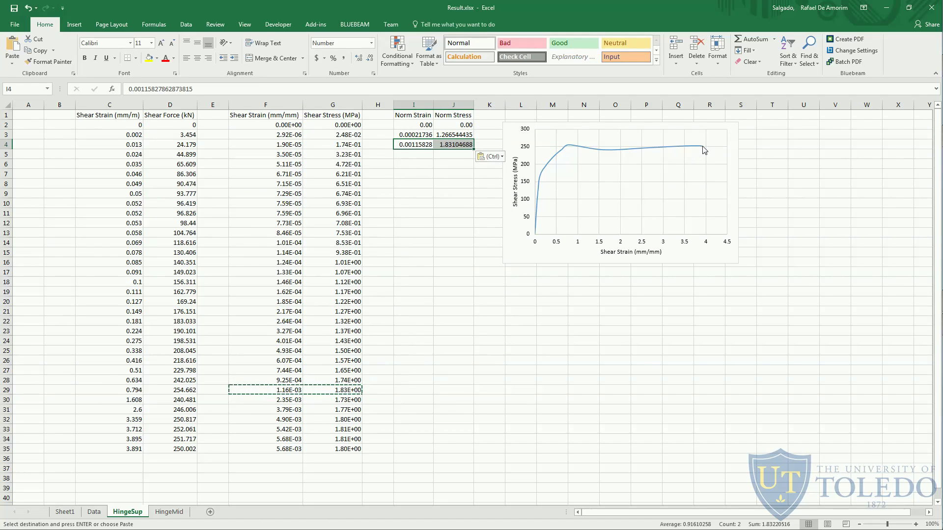
Copy the curve's last point from F35:G35 and paste it as values into I5:J5.
mouse_move(702, 151)
drag(284, 449, 344, 448)
key(ctrl+c)
right_click(418, 155)
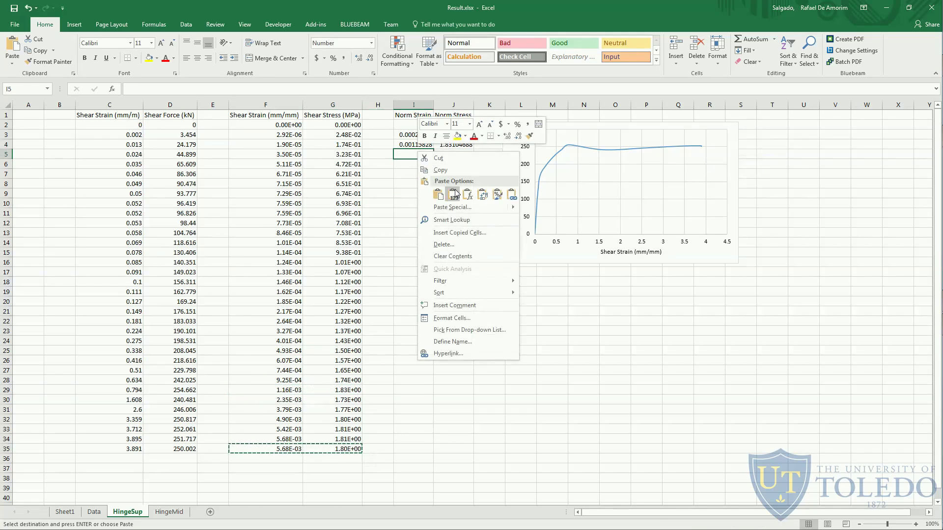
click(452, 194)
Normalize the strains and stresses in I4:J5 by dividing each by its yield value in row 3, with I4 as =0.00115827862873815/I3.
click(423, 137)
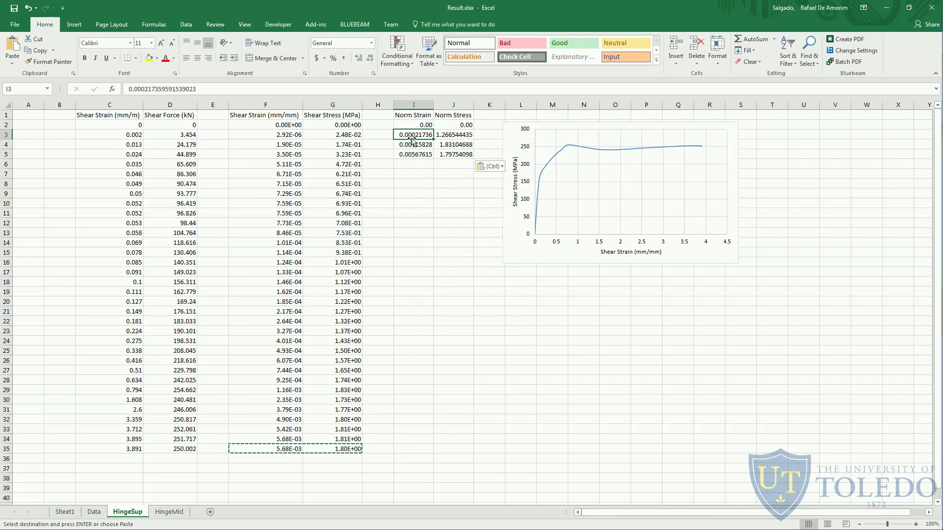
click(418, 144)
click(131, 89)
text(=)
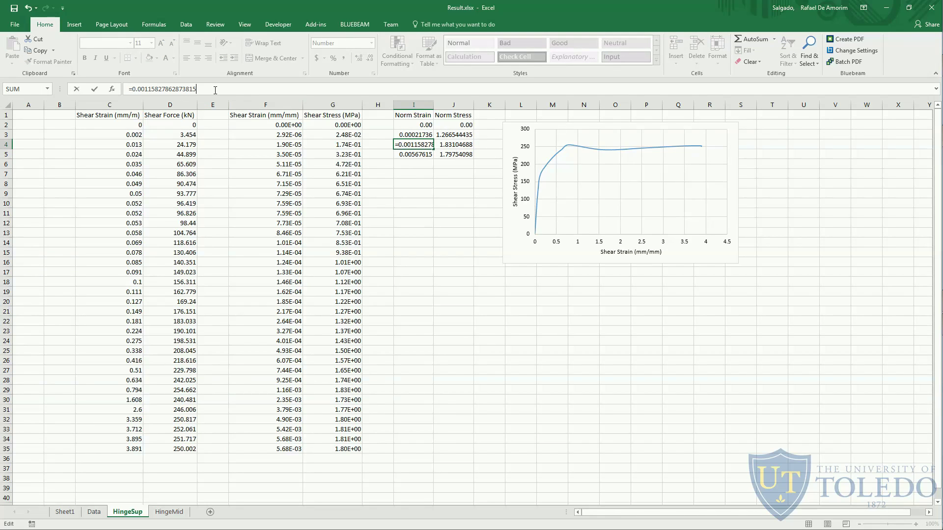
text(/)
click(405, 134)
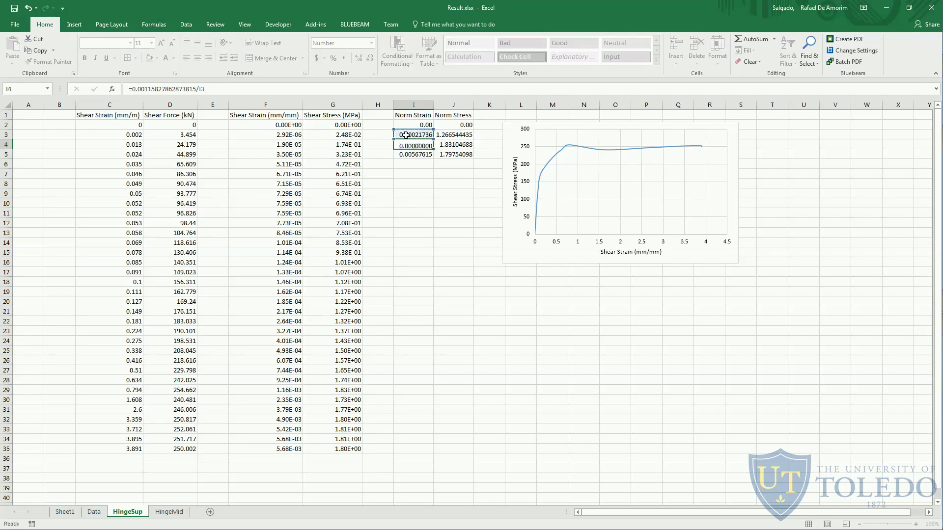
key(Return)
click(457, 144)
click(414, 164)
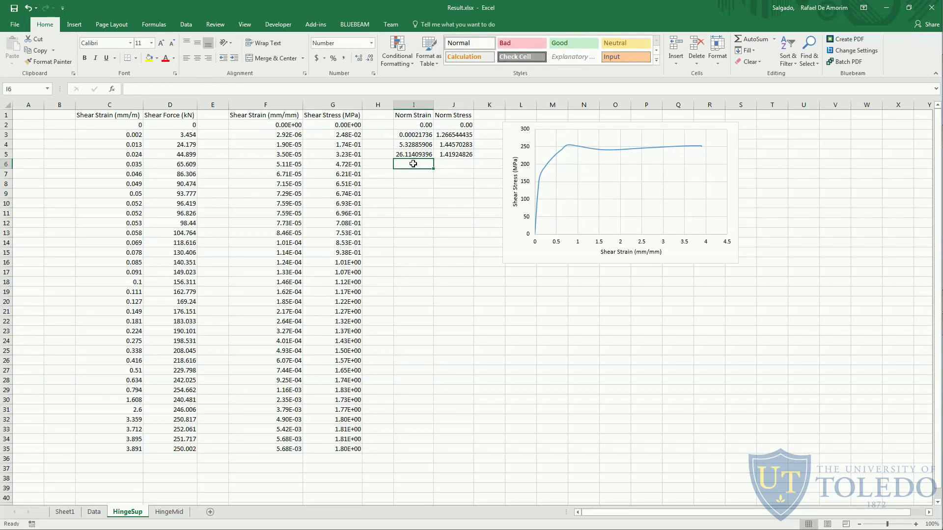
Check the hinge points in SAP2000, and back in Excel enter 27 as Norm Strain and 0.25 as Norm Stress in row 6.
key(alt+Tab)
key(alt+Tab)
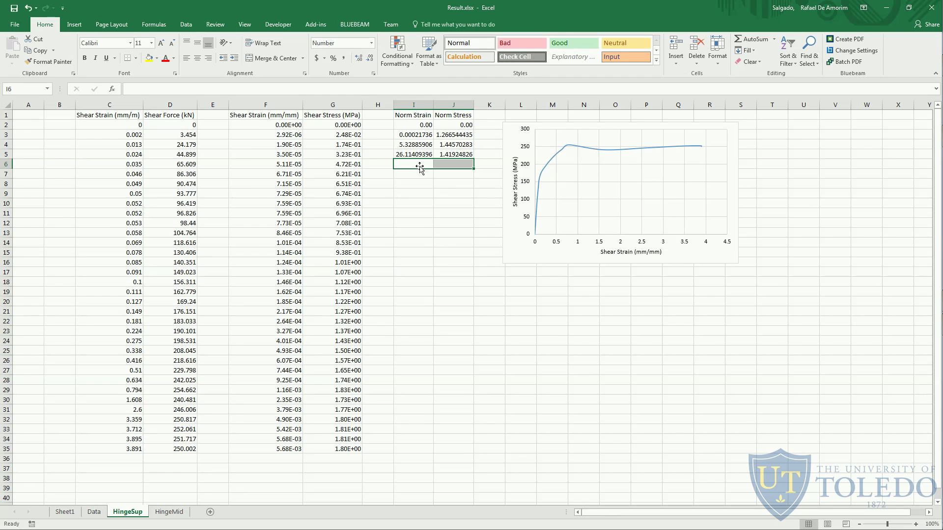
click(418, 165)
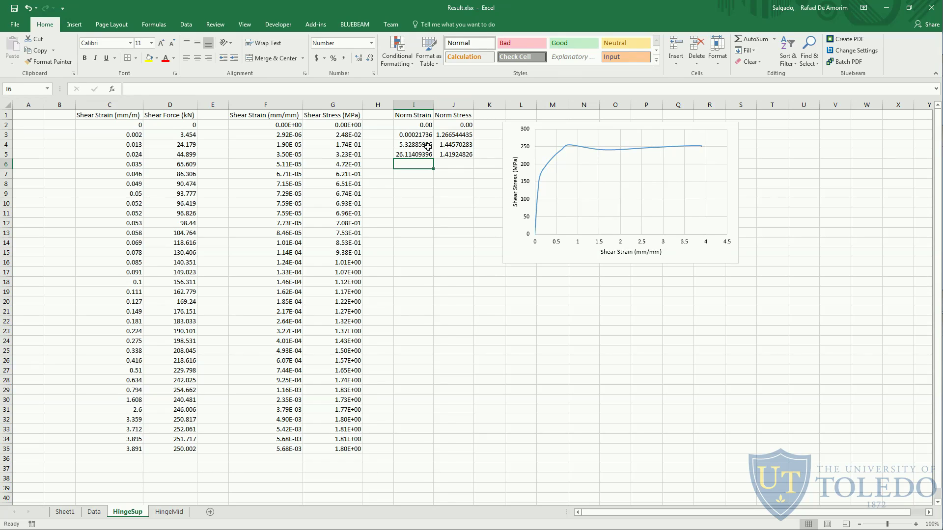
text(27)
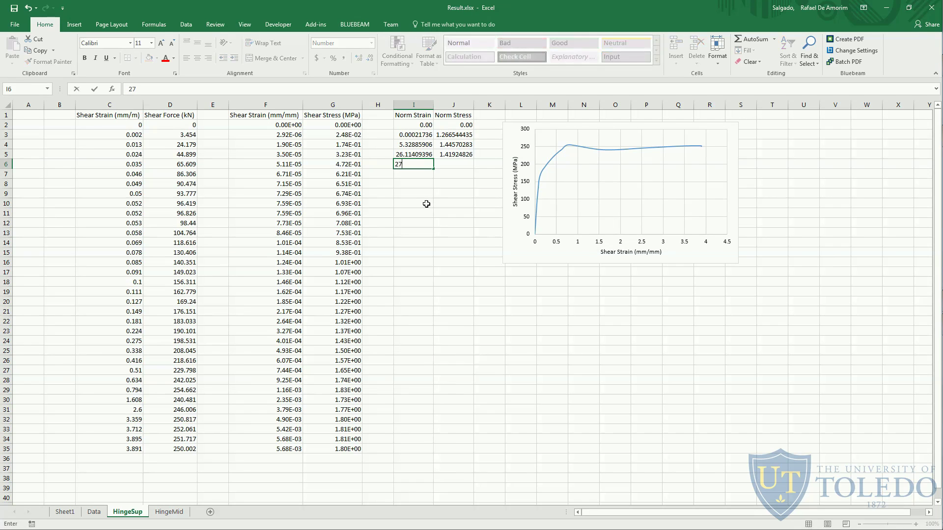
click(444, 165)
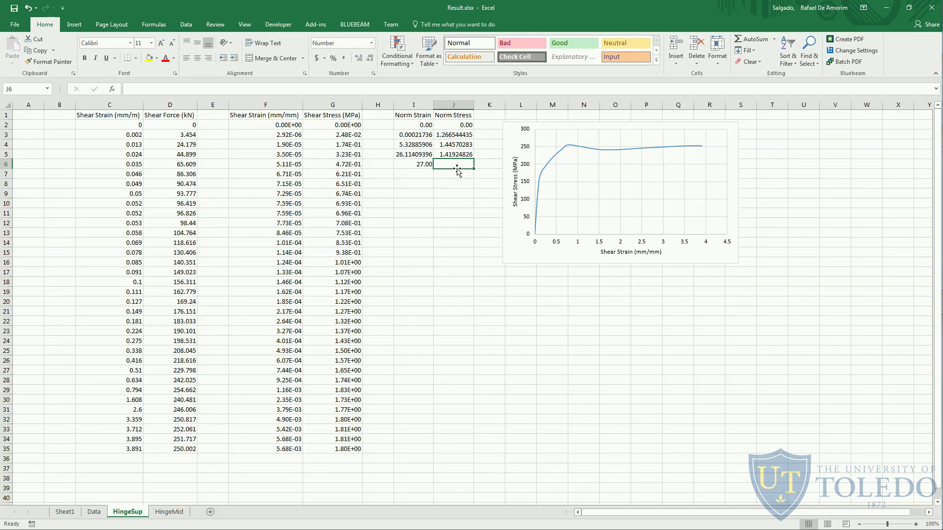
text(0.25)
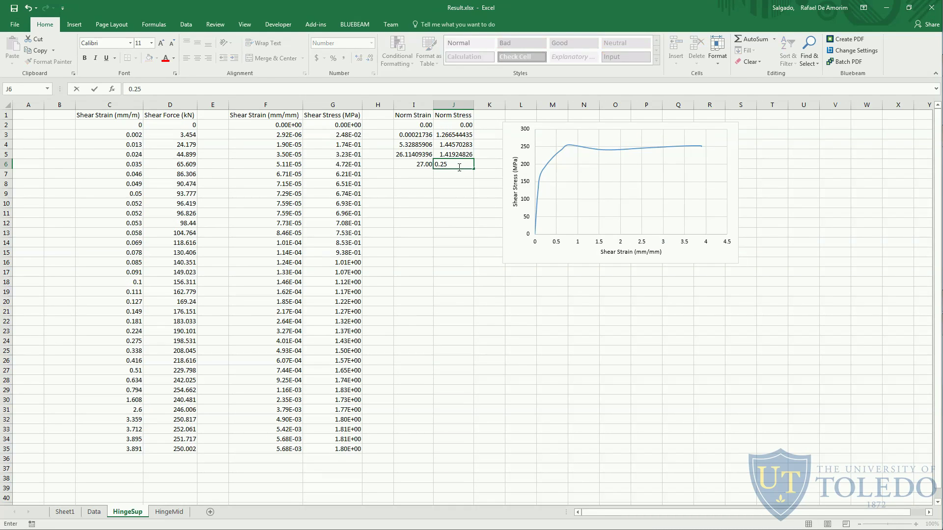
mouse_move(444, 165)
mouse_down()
mouse_move(407, 165)
mouse_move(453, 165)
mouse_up()
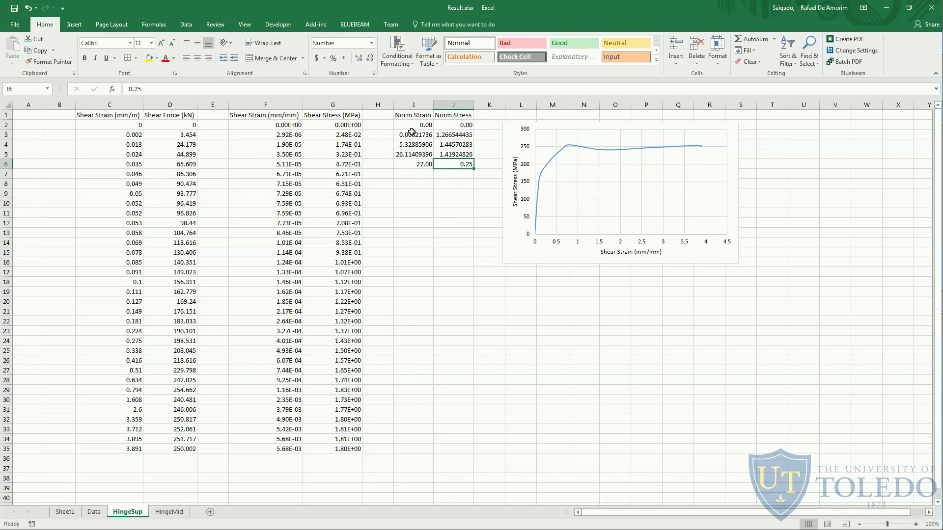
Compare the row 3 scale factors and the normalized points in I4:J6 with the ShearHingeSup hinge data in SAP2000.
drag(413, 135, 434, 136)
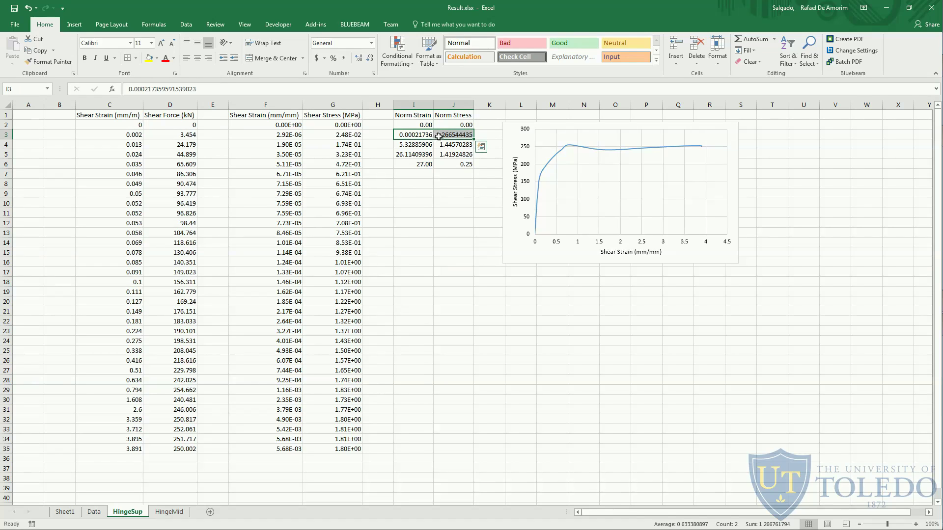
drag(407, 145, 441, 164)
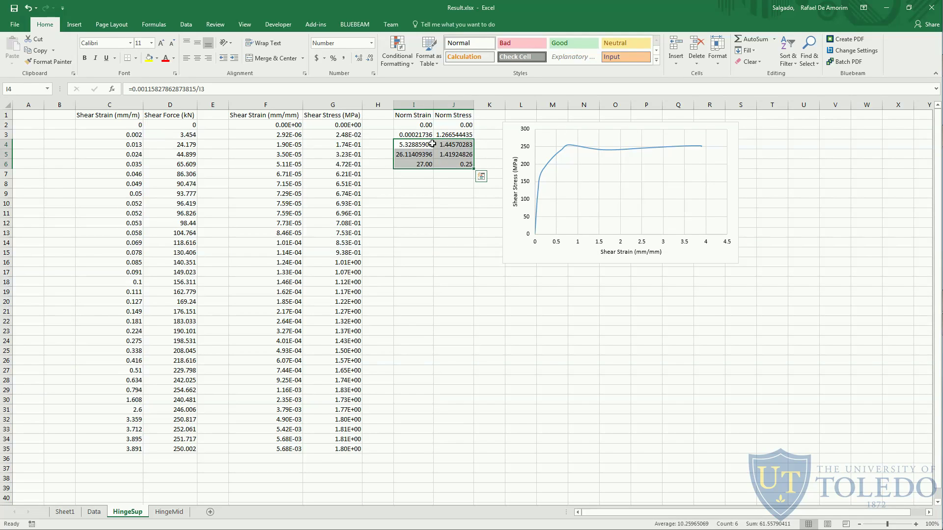
click(417, 135)
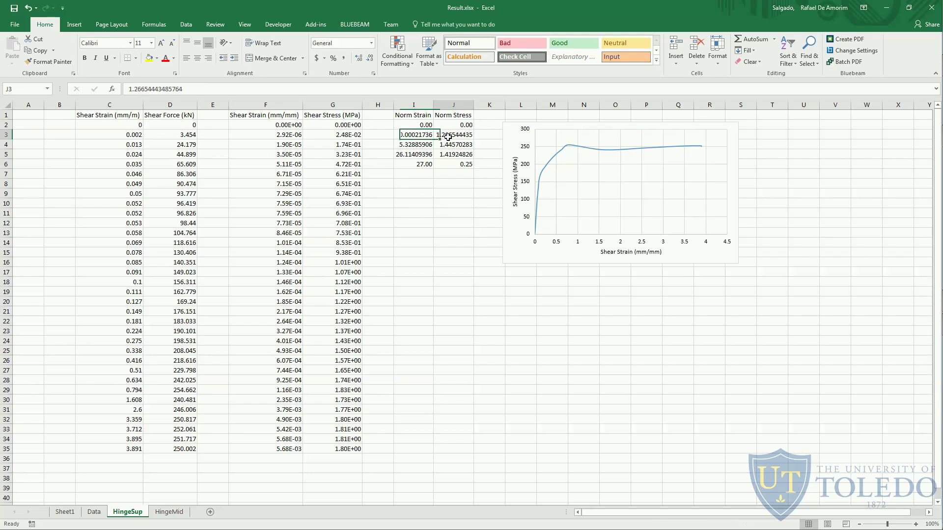
drag(432, 136, 442, 137)
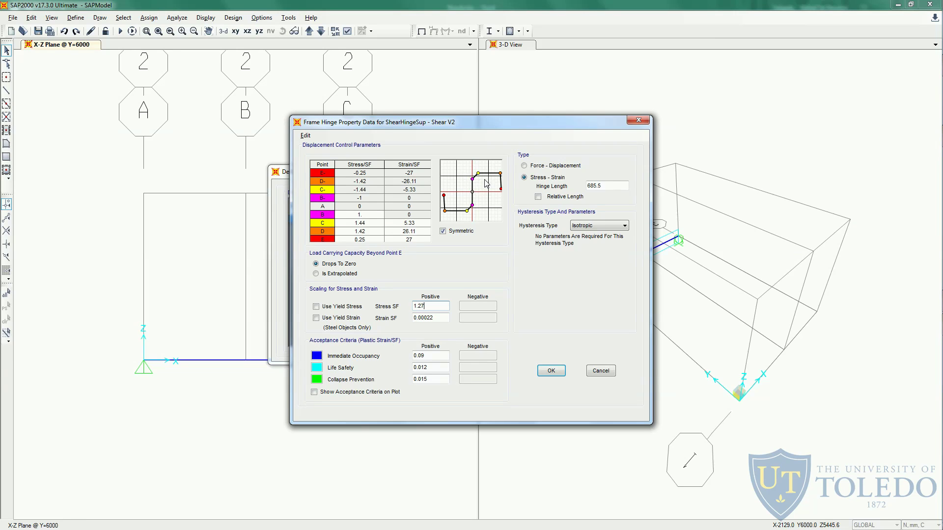
key(alt+Tab)
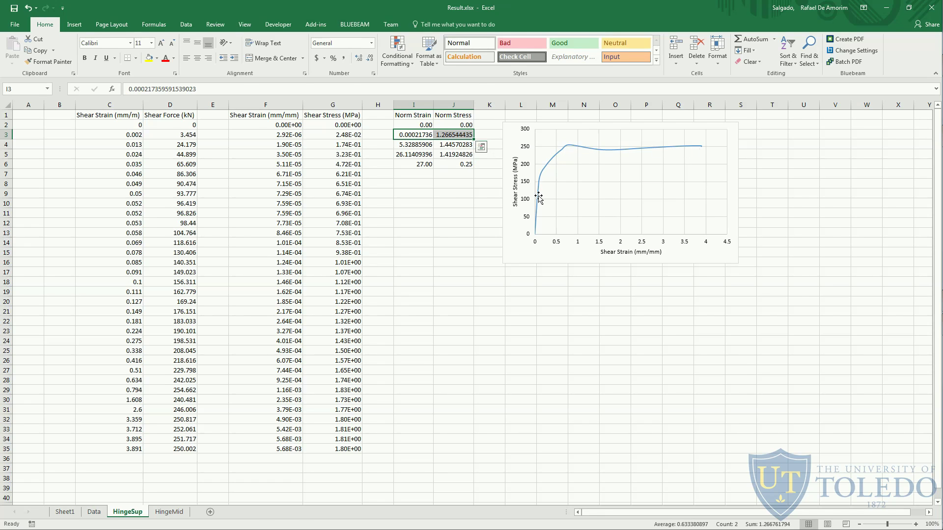
key(alt+Tab)
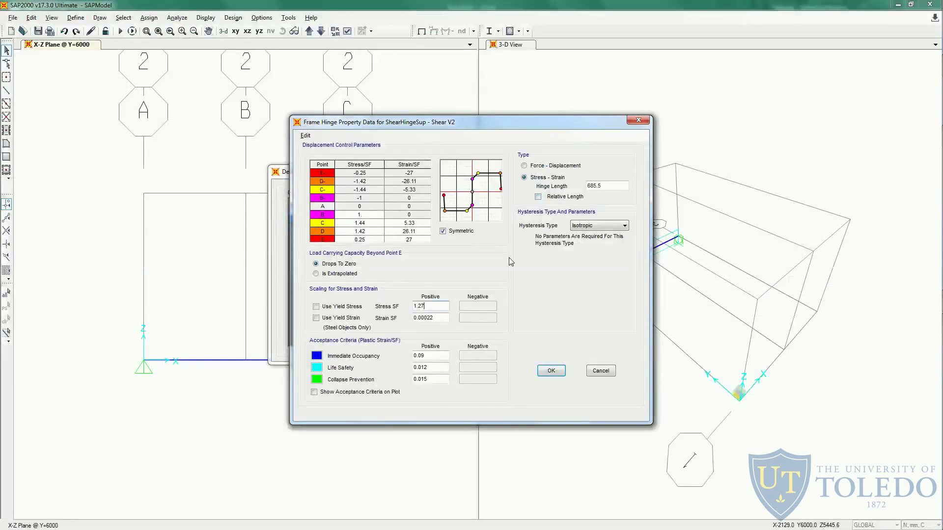
Try a Strain/SF value of 1 for point B of ShearHingeSup.
click(408, 217)
text(1)
key(Return)
double_click(436, 318)
click(438, 318)
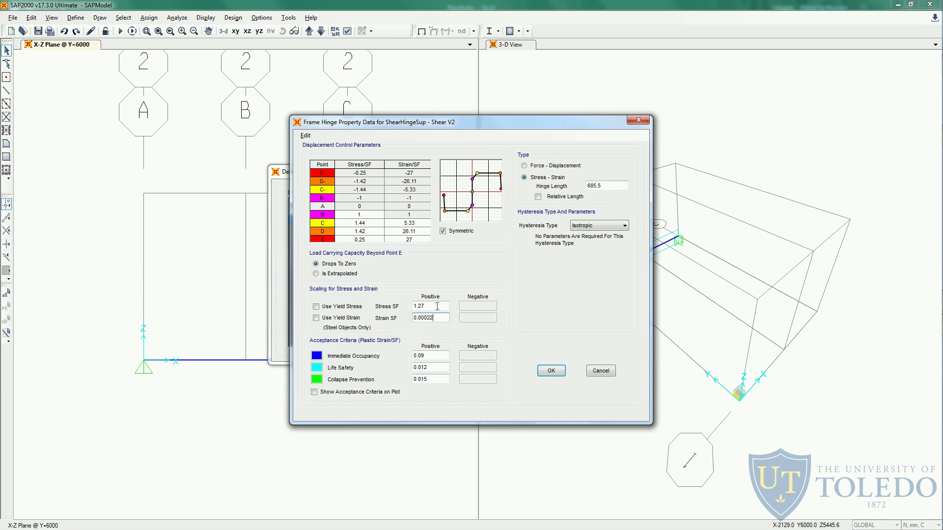
Set point B's Strain/SF to 0 and review the shear stress-strain chart in Excel before returning to SAP2000.
click(419, 215)
text(0)
key(Return)
click(408, 216)
key(alt+Tab)
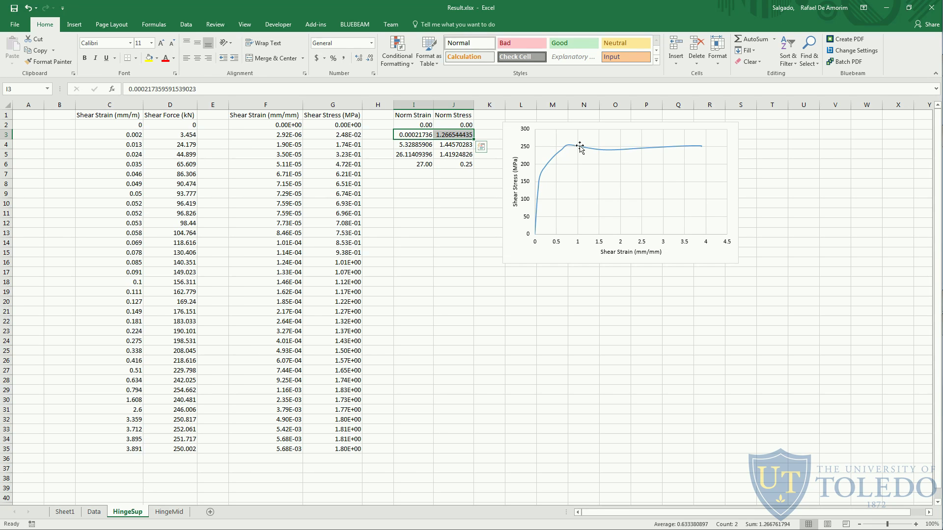
key(alt+Tab)
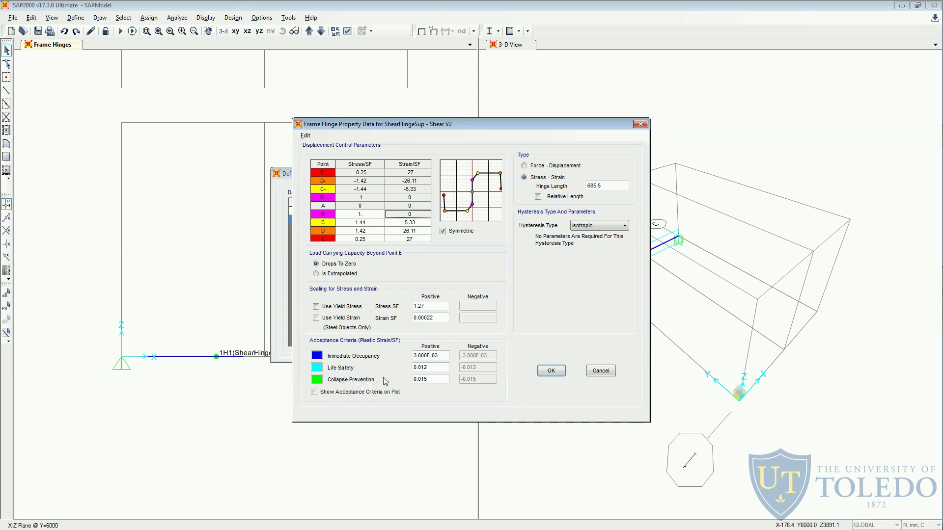
Show the acceptance criteria on the hinge plot and set the positive Immediate Occupancy value to 10.
drag(440, 355, 411, 355)
click(441, 356)
click(314, 392)
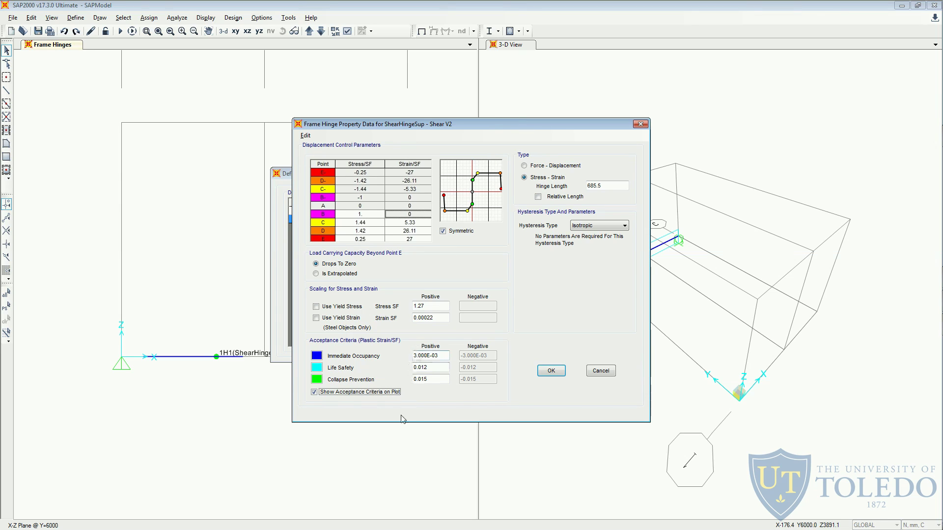
click(432, 367)
drag(446, 355, 414, 355)
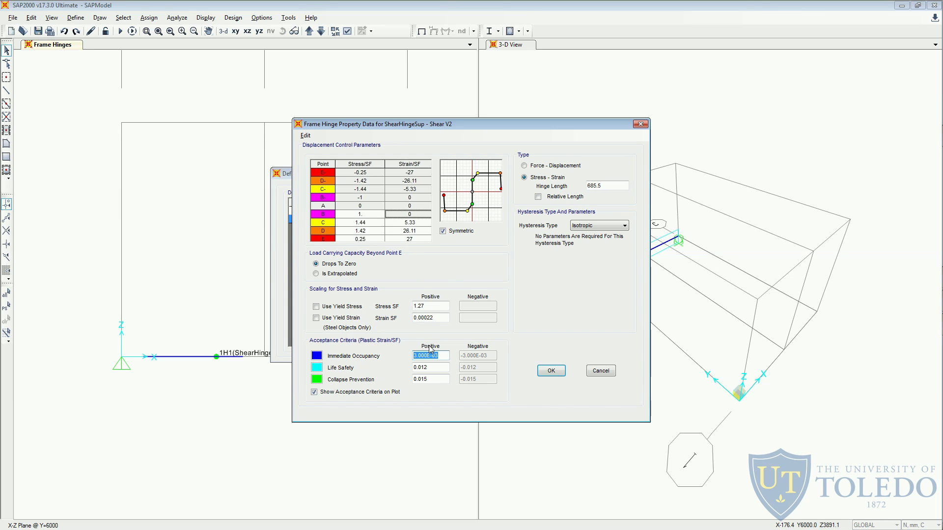
text(10)
click(436, 366)
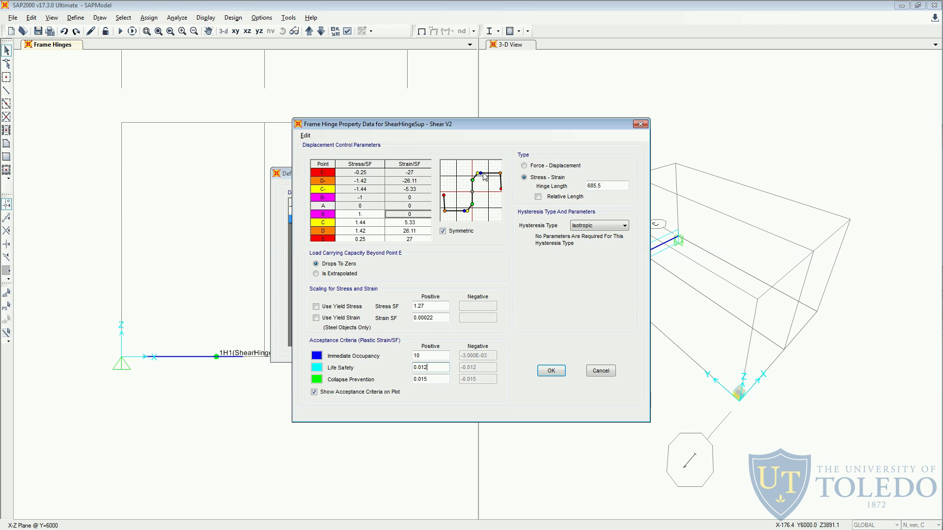
Accept the ShearHingeSup property data and select ShearHingeMid among the defined hinge properties.
drag(445, 355, 415, 356)
click(423, 357)
double_click(424, 356)
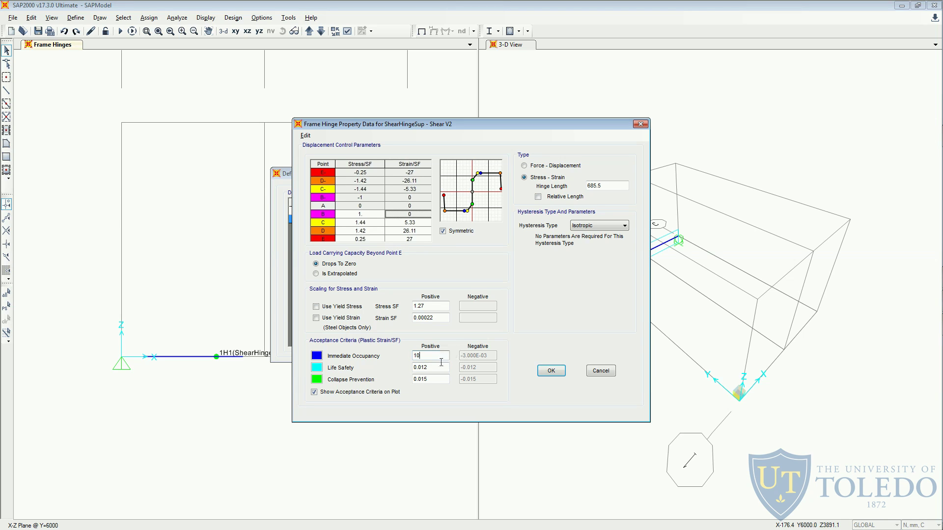
click(549, 371)
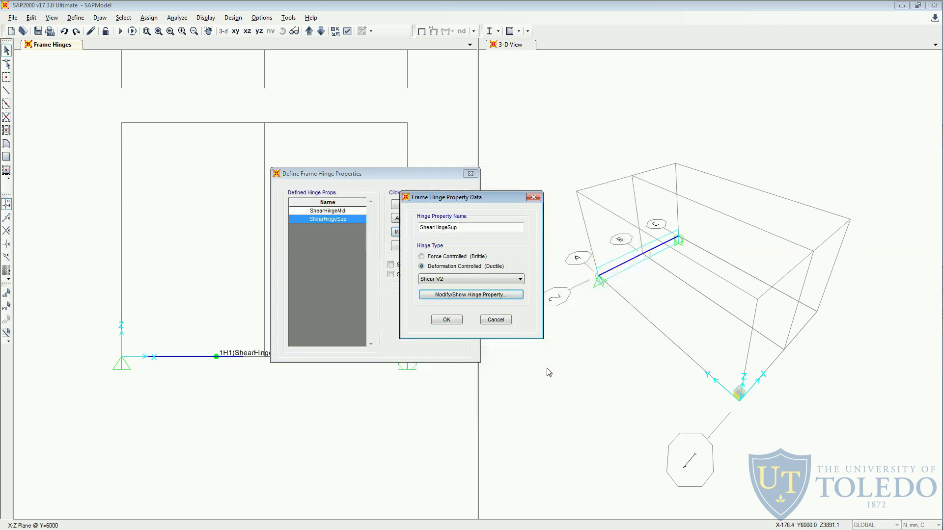
click(449, 320)
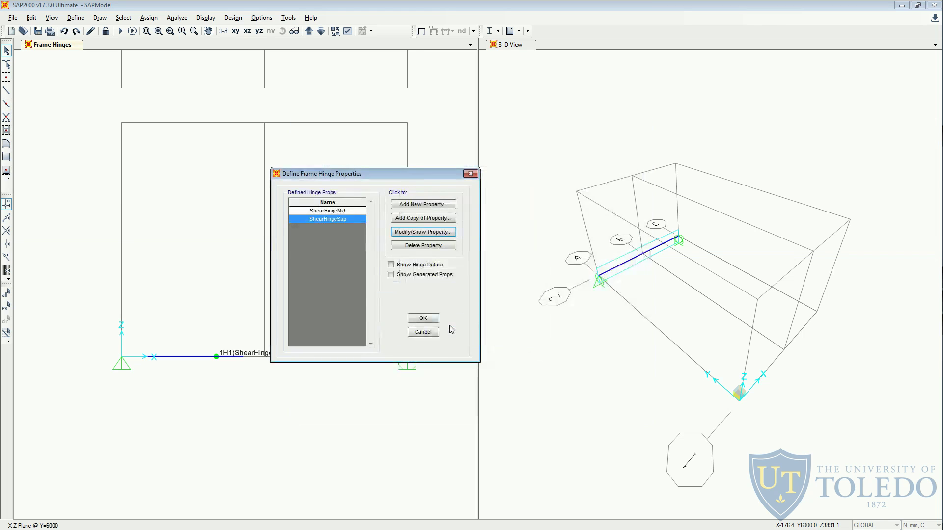
click(341, 212)
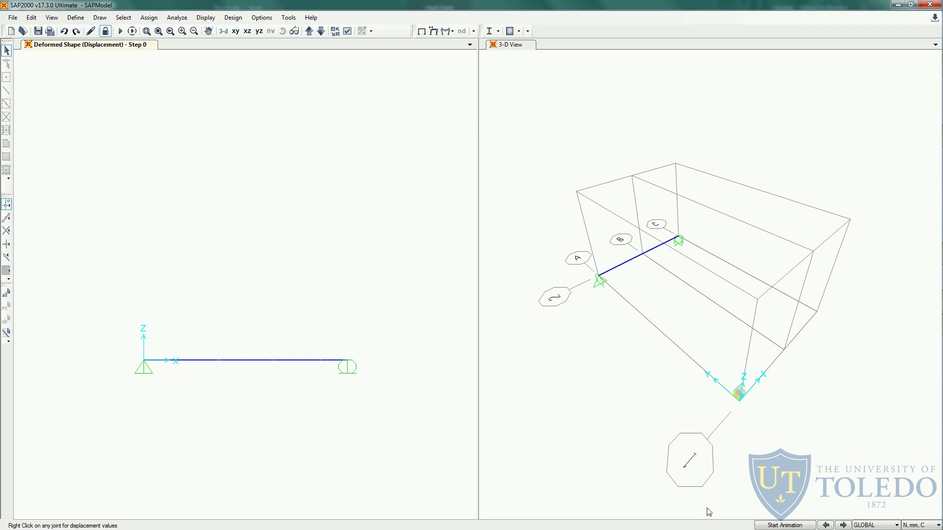
Advance the beam's deformed shape display from step 0 to step 7 to examine how the hinges develop.
click(847, 526)
click(846, 526)
click(846, 526)
click(847, 525)
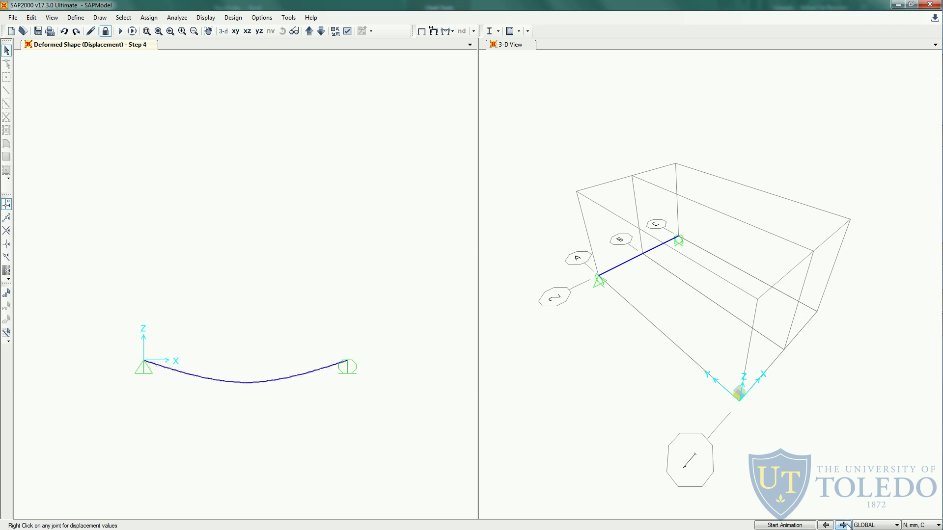
click(847, 526)
click(847, 526)
click(847, 526)
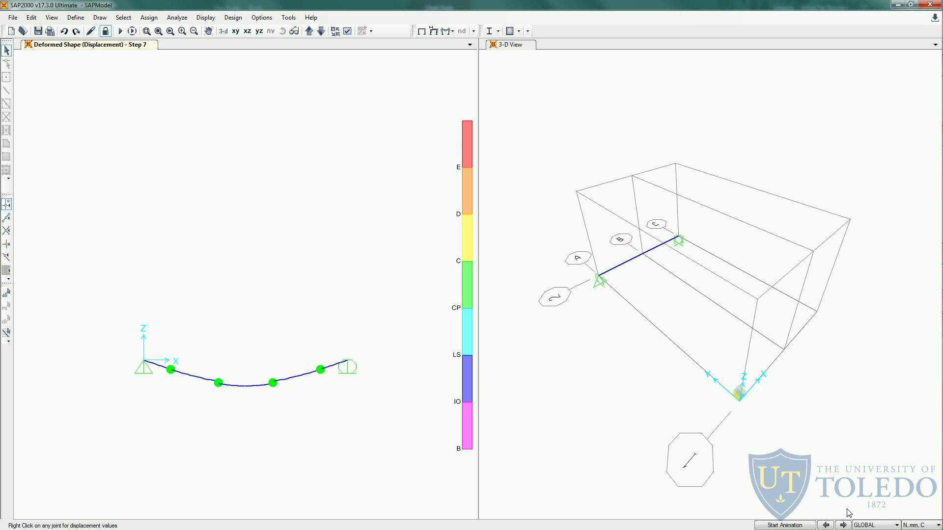
Show the beam's deformed shape at step 8 and inspect the displacements at the hinge beside the pinned support and at midspan.
click(843, 526)
click(843, 525)
click(826, 525)
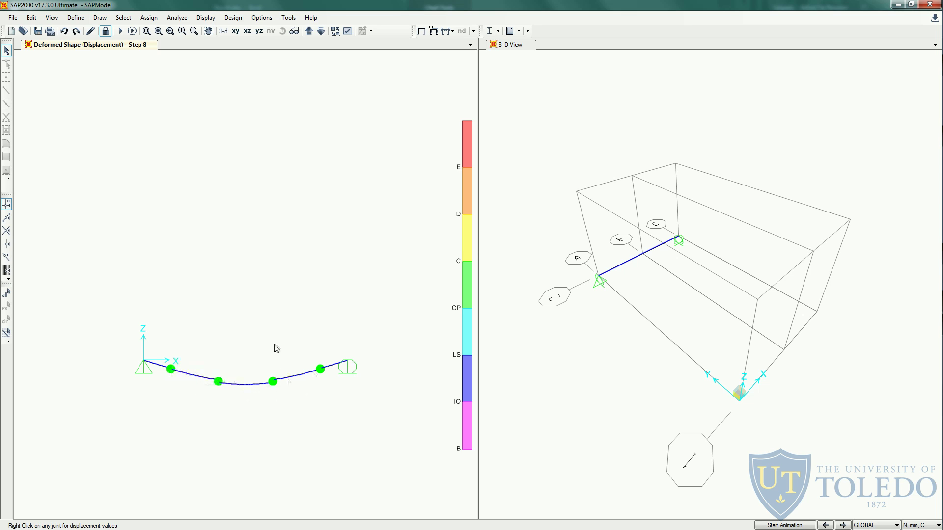
right_click(170, 369)
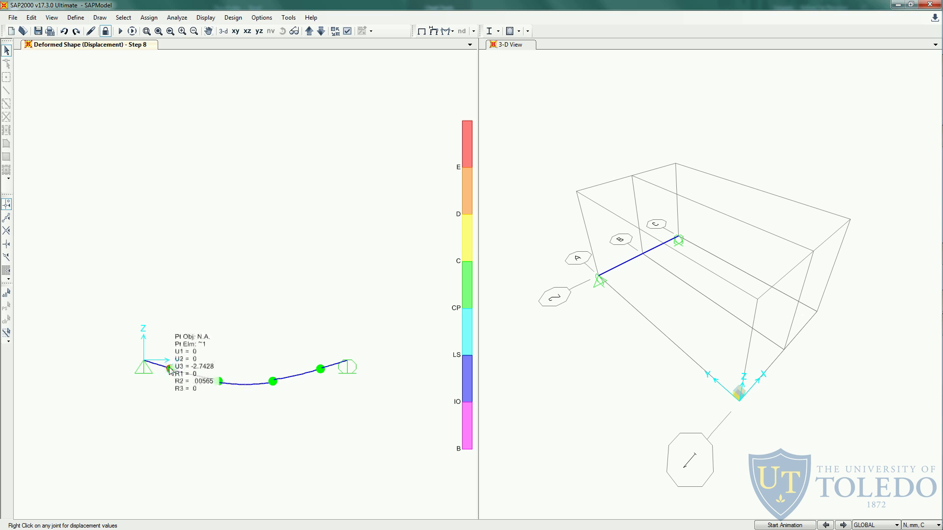
right_click(243, 386)
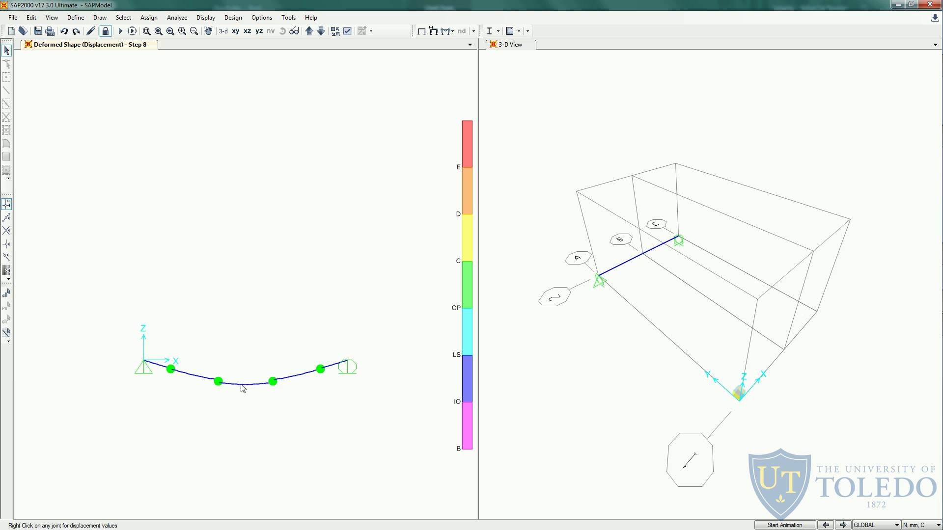
right_click(247, 387)
Advance the deformed shape to step 12 and inspect the displacement at the midspan hinge.
click(844, 526)
click(844, 525)
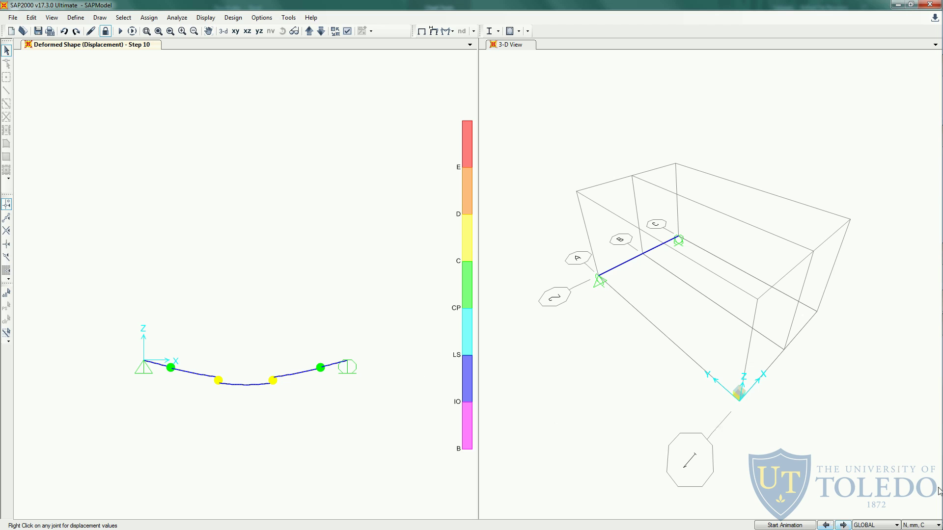
click(844, 526)
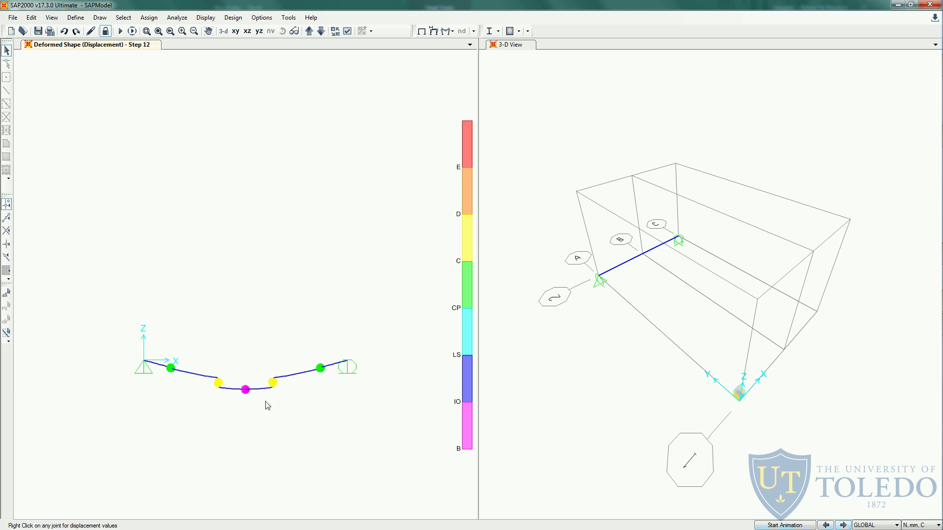
right_click(244, 392)
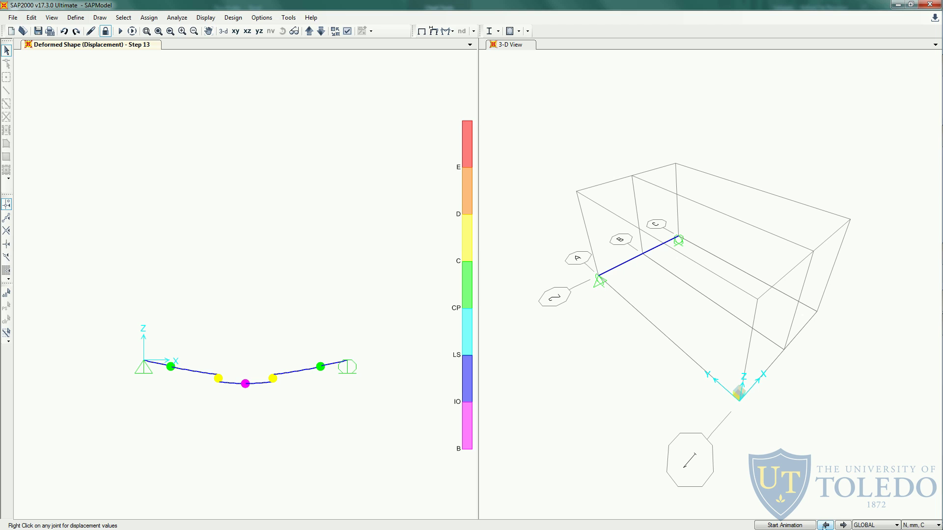
click(825, 525)
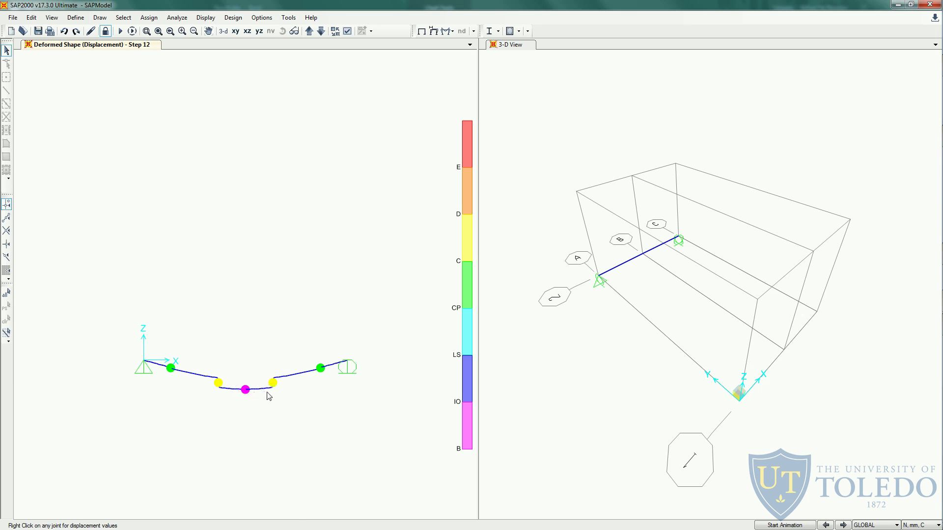
right_click(244, 389)
Step the deformed shape forward and back around step 14, ending at step 15, to examine the beam's failure.
click(843, 525)
click(843, 525)
click(843, 524)
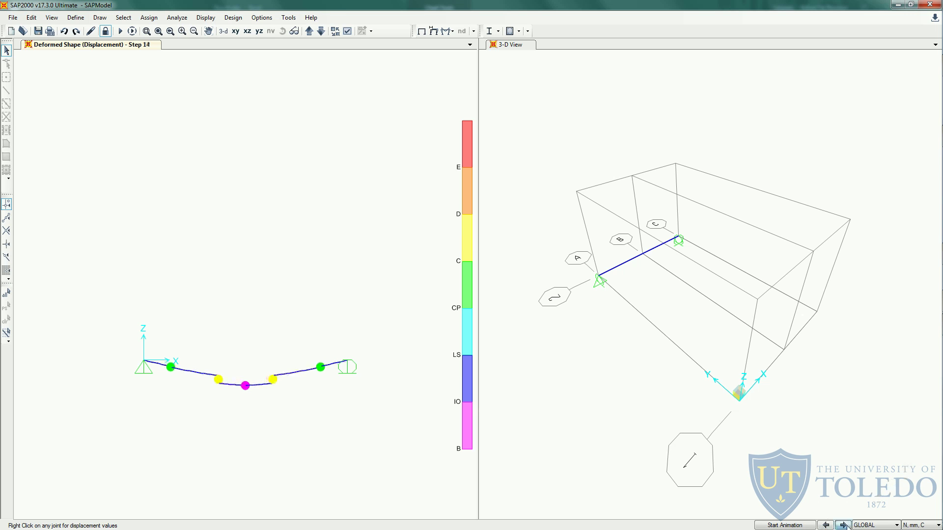
click(846, 526)
click(826, 525)
click(826, 526)
click(842, 524)
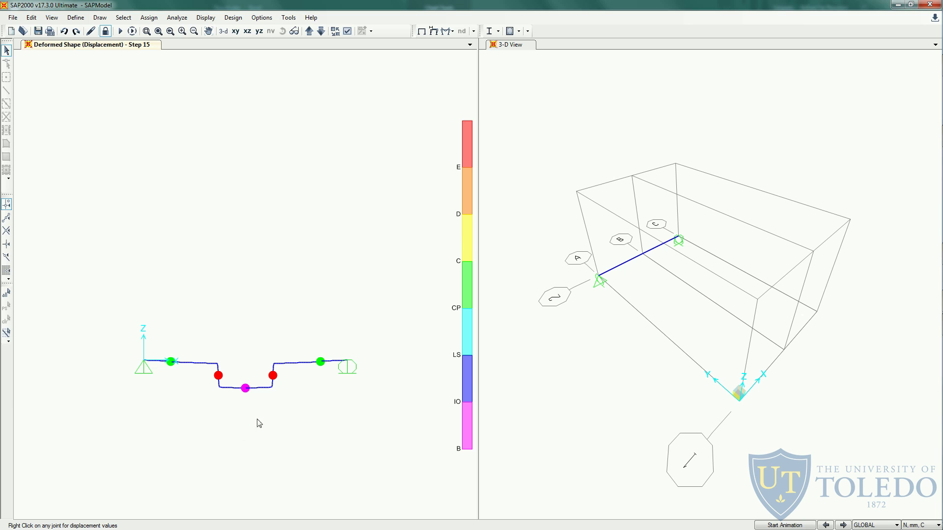
Display the hinge results for hinge 1H1 (ShearHingeMid).
click(205, 18)
click(206, 19)
click(206, 18)
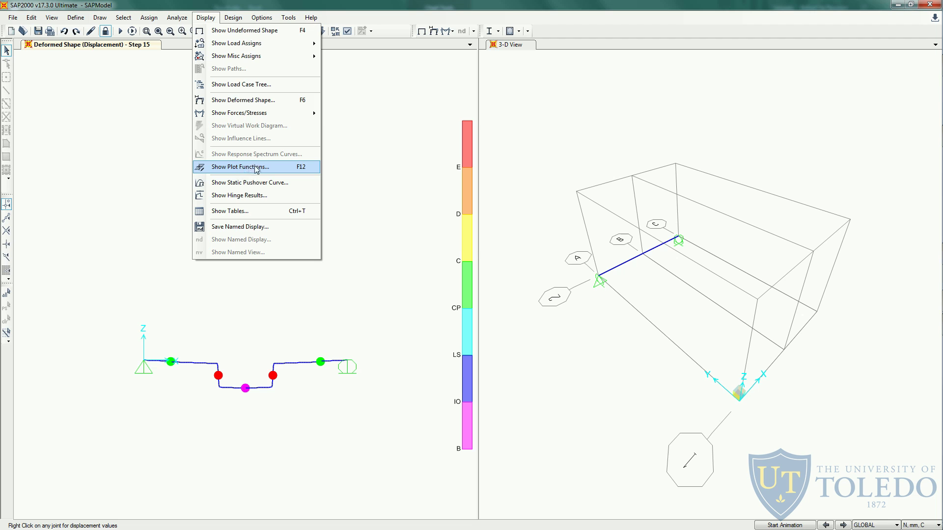
click(253, 200)
drag(385, 118, 432, 52)
click(432, 89)
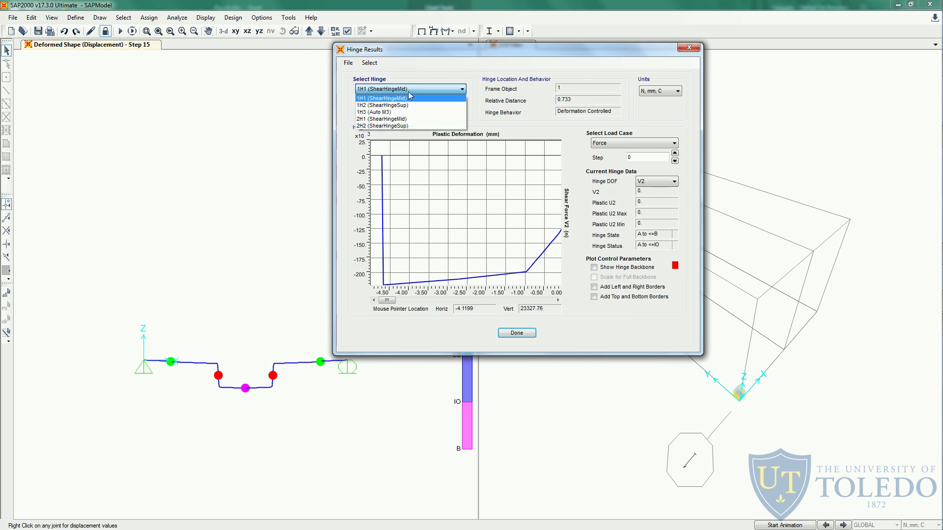
click(407, 99)
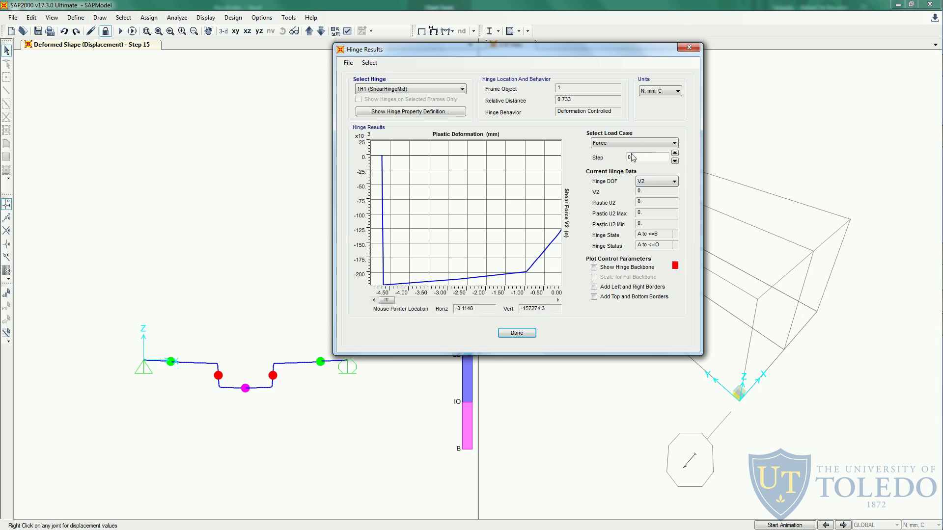
Plot the Displacement load case with the hinge backbone, full backbone scaling, and left, right, top and bottom borders.
click(674, 143)
click(675, 156)
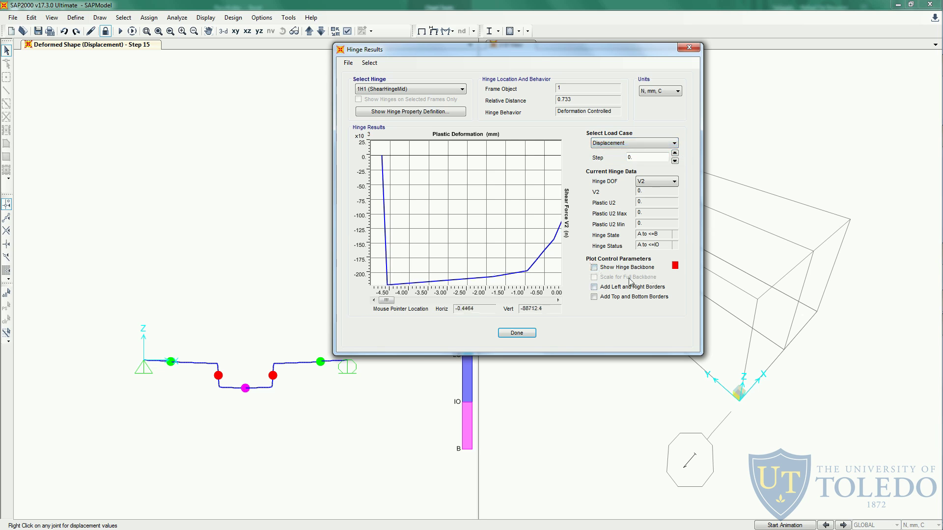
click(594, 267)
click(594, 277)
click(596, 296)
click(594, 287)
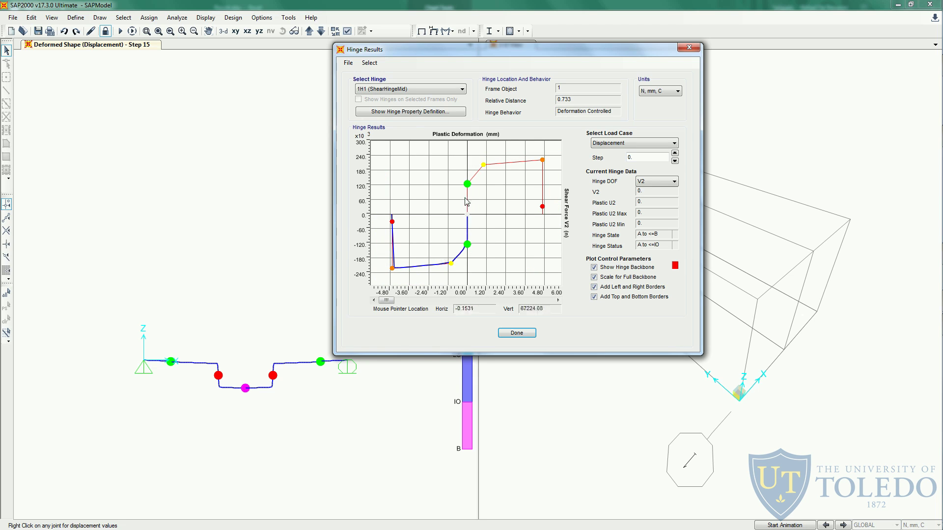
Advance the hinge results from step 0 to step 14 to follow the midspan hinge's state along its backbone.
click(675, 152)
click(675, 153)
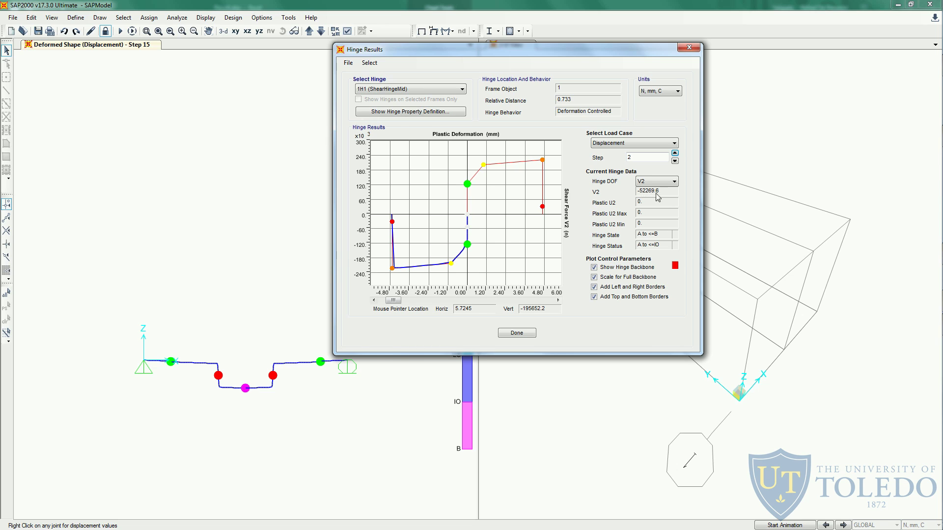
click(675, 154)
click(675, 154)
click(674, 155)
click(674, 154)
click(674, 154)
click(675, 155)
click(674, 154)
click(675, 154)
click(675, 154)
click(675, 154)
click(675, 154)
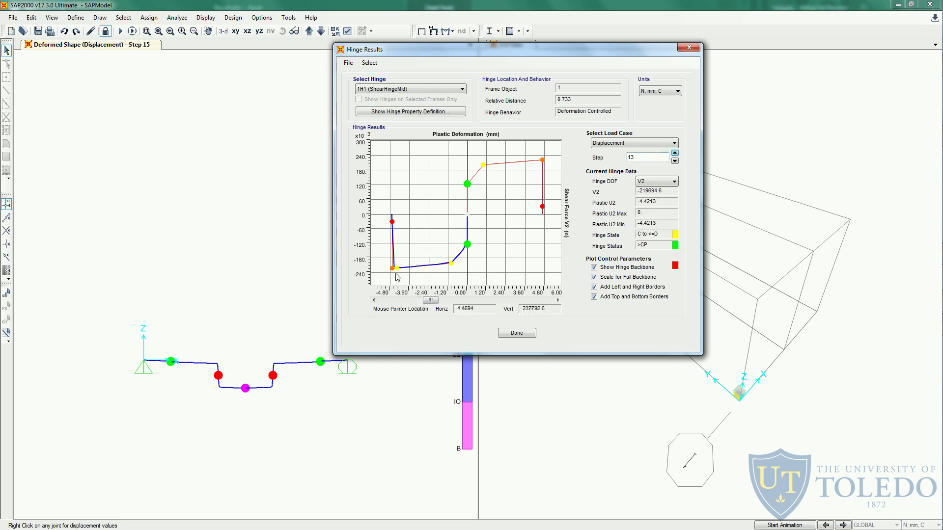
click(675, 154)
Review the results of hinges 1H3 (Auto M3), 1H2 and 2H2 (ShearHingeSup), and close the hinge results.
click(378, 155)
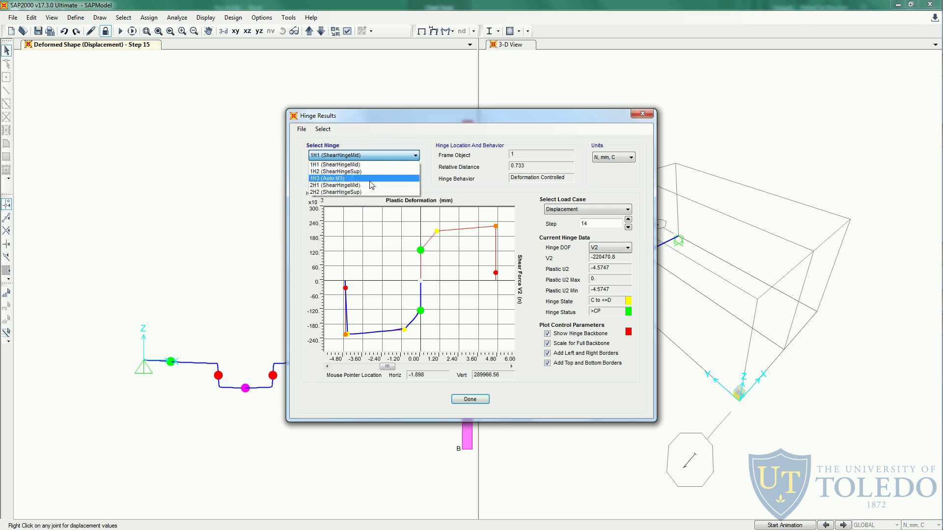
click(352, 179)
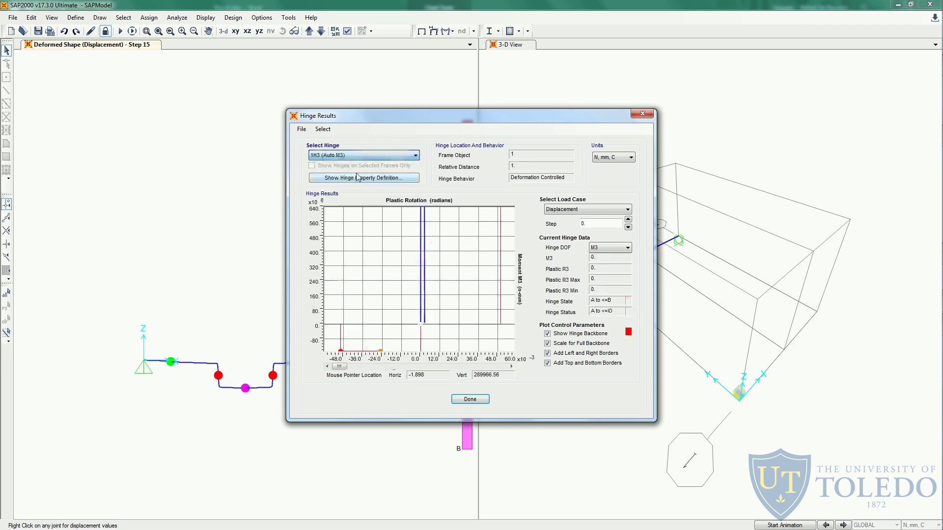
click(393, 155)
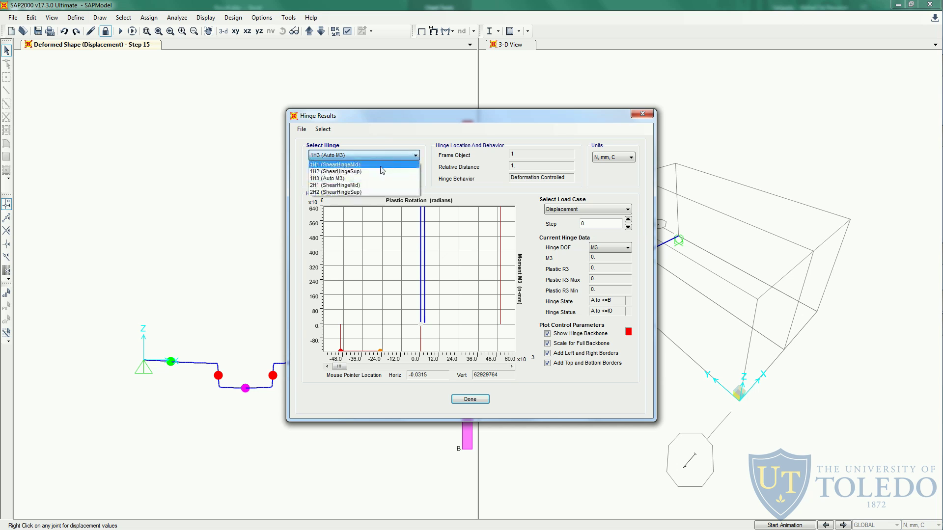
click(377, 172)
click(382, 155)
click(375, 192)
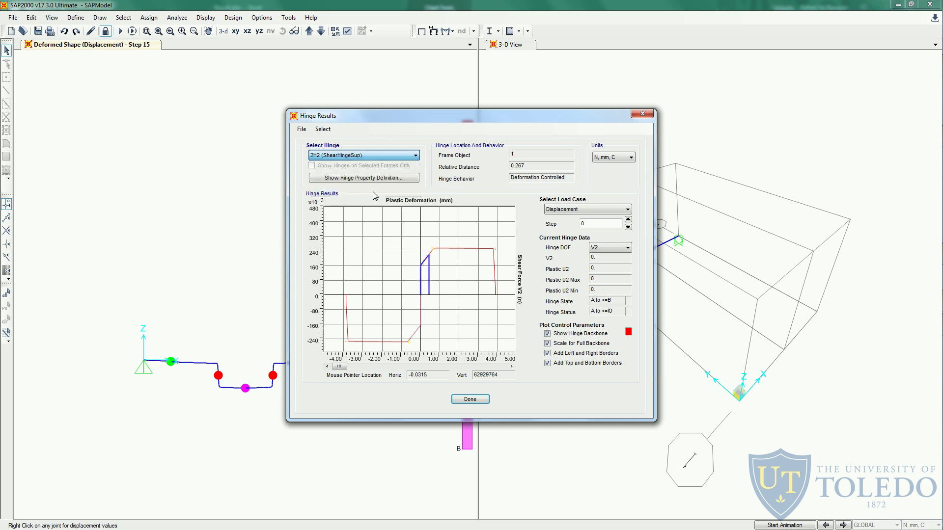
click(464, 396)
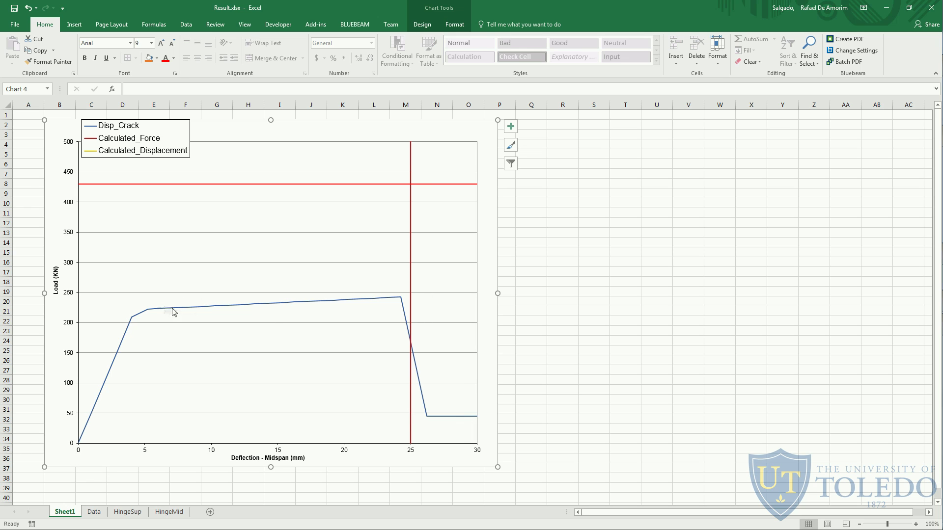
Add the Disp_ModHinge series to the load-deflection chart in Excel.
right_click(486, 311)
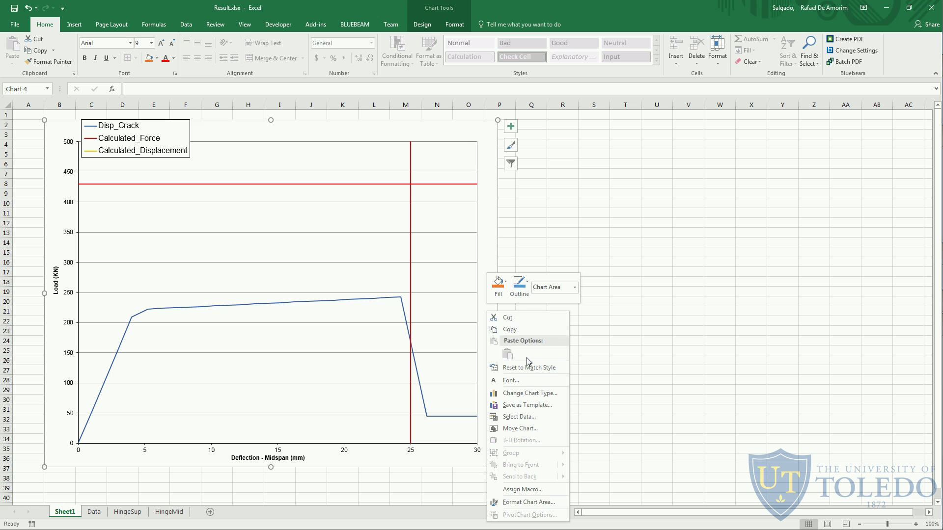
click(513, 419)
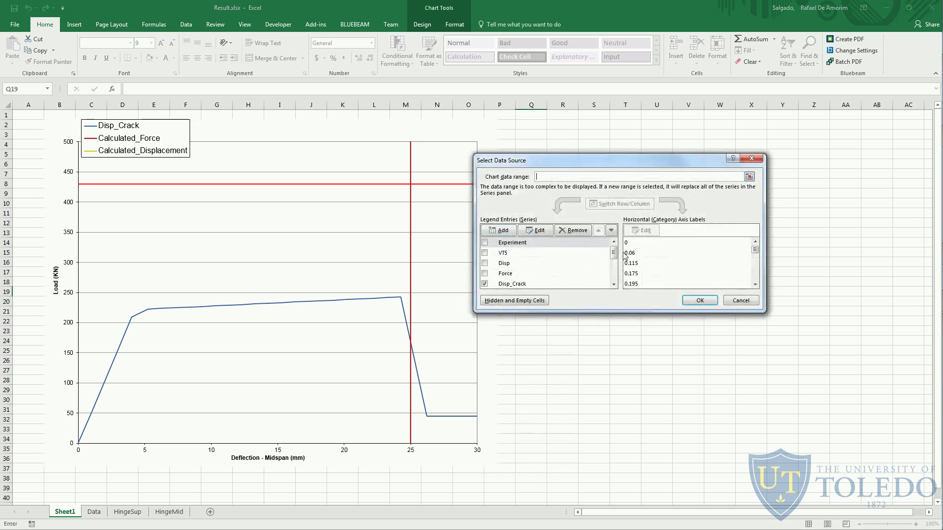
drag(615, 256, 614, 276)
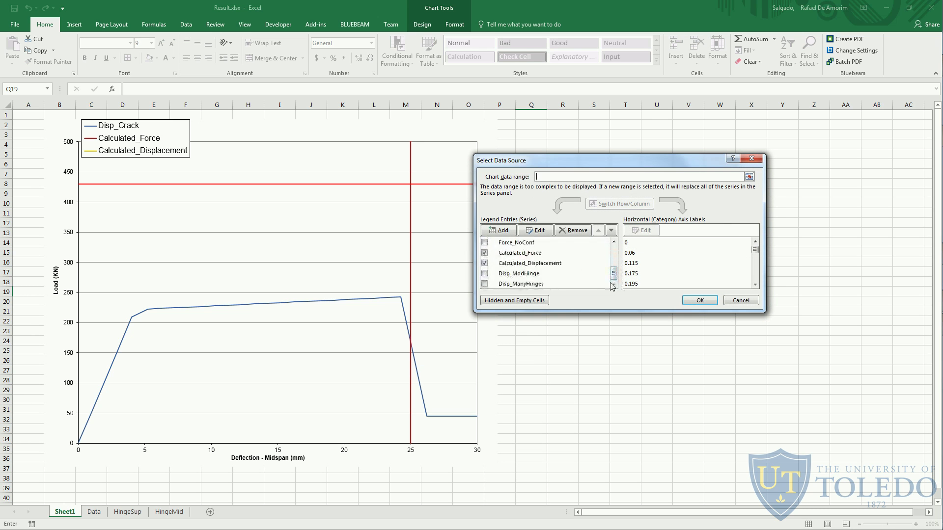
click(484, 274)
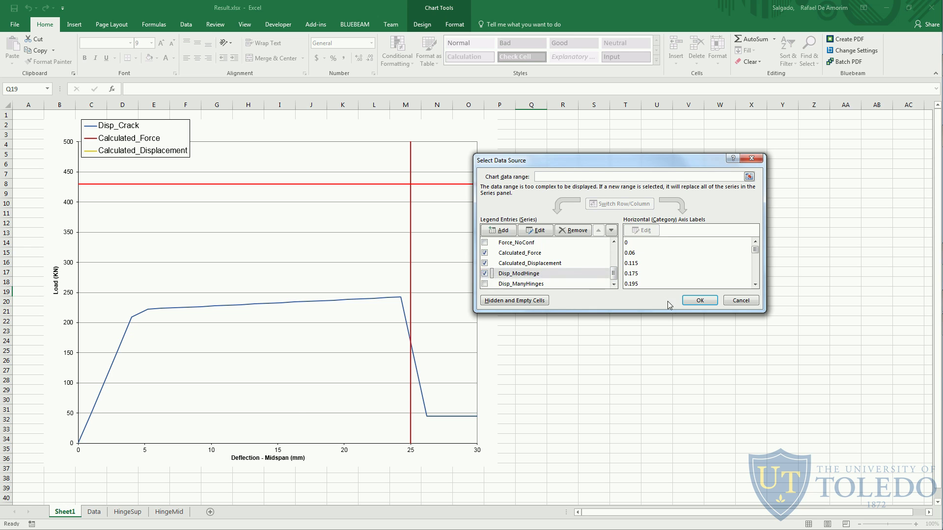
click(698, 301)
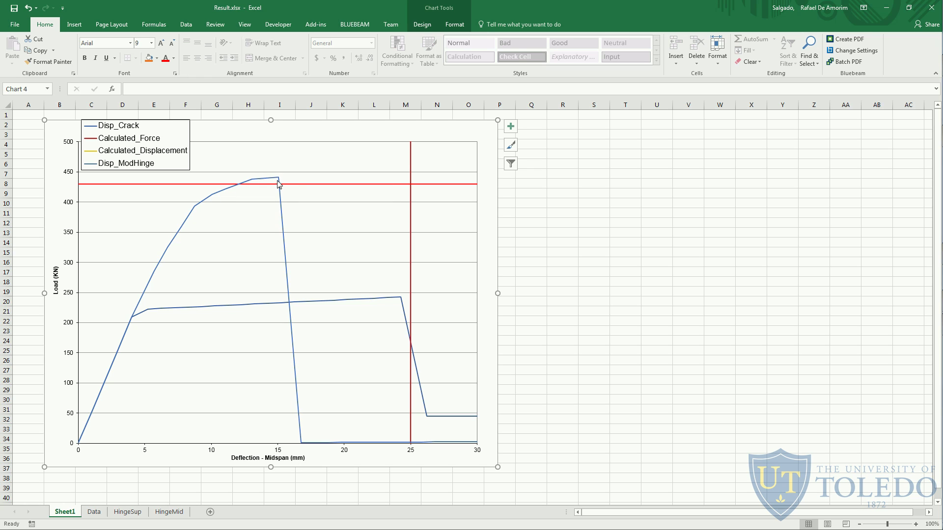
Switch to SAP2000 to examine the displacement scale factor of the FH1 Shear V2 hinge, and return to the Excel chart.
mouse_move(283, 188)
key(alt+Tab)
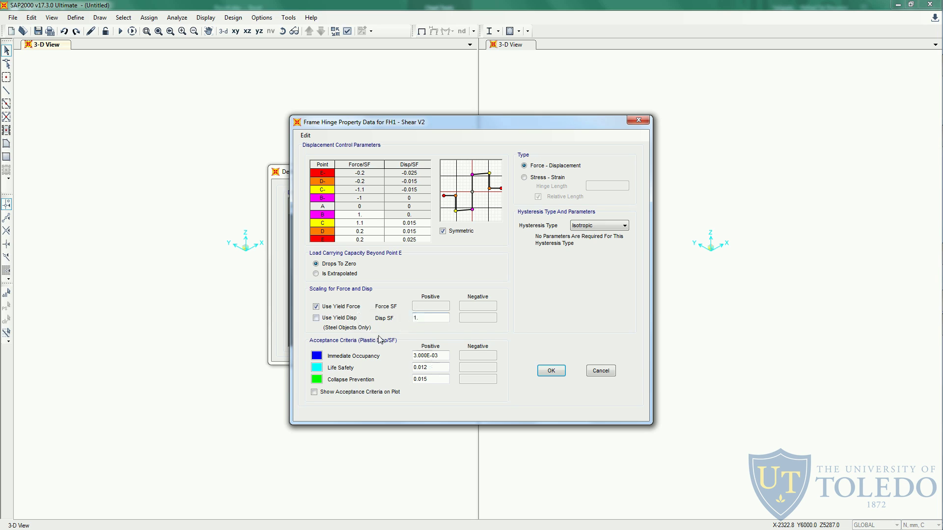
drag(422, 318, 410, 318)
key(alt+Tab)
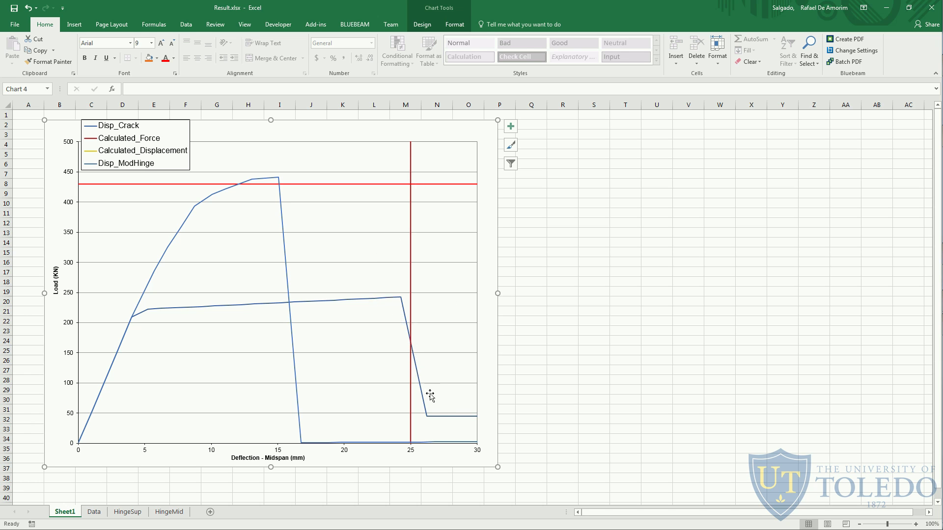
Consult the hinge length guidance in the CSI Analysis Reference Manual in Adobe Reader and return to the Excel chart.
mouse_move(425, 413)
key(alt+Tab)
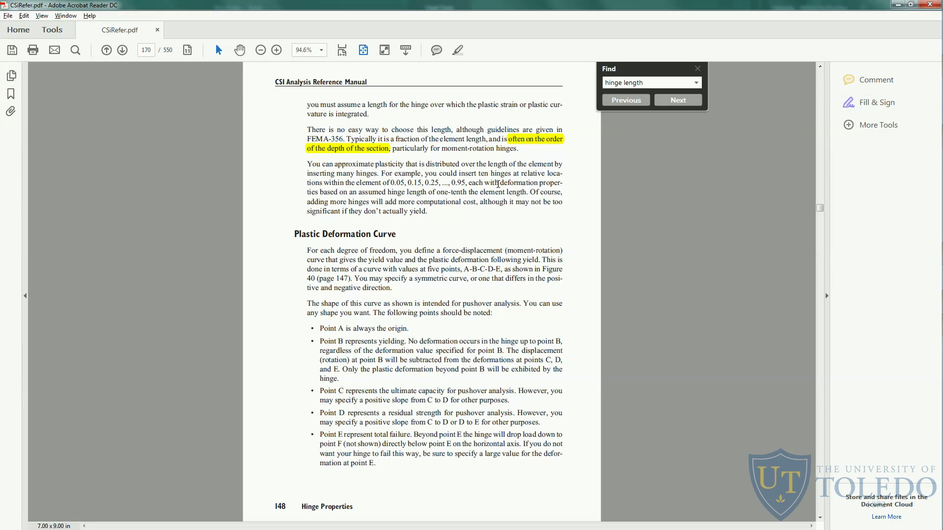
key(alt+Tab)
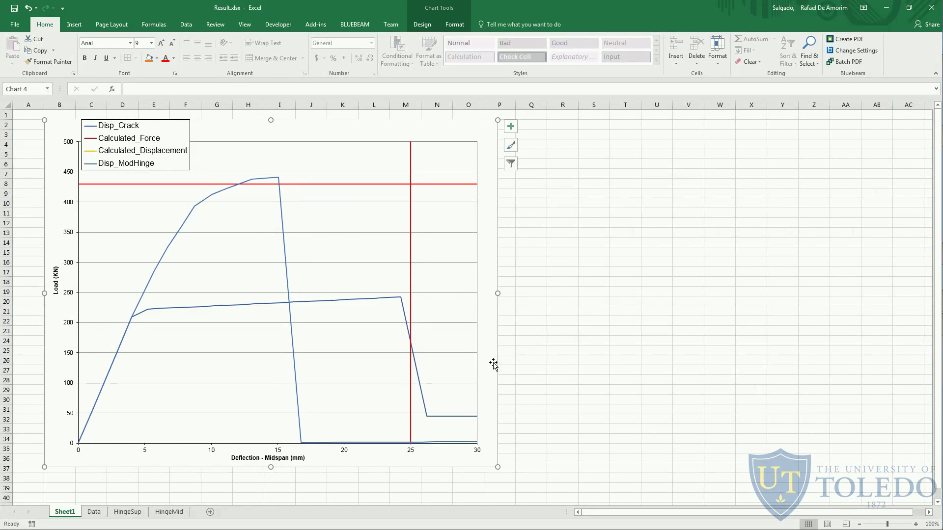
Add the Disp_ManyHinges series to the load-deflection chart.
right_click(493, 363)
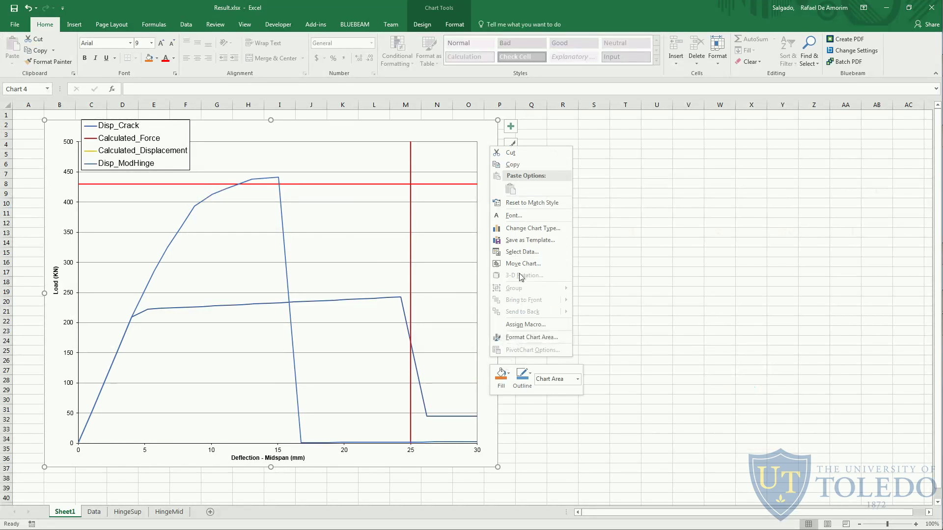
click(520, 257)
drag(614, 252, 613, 273)
click(486, 284)
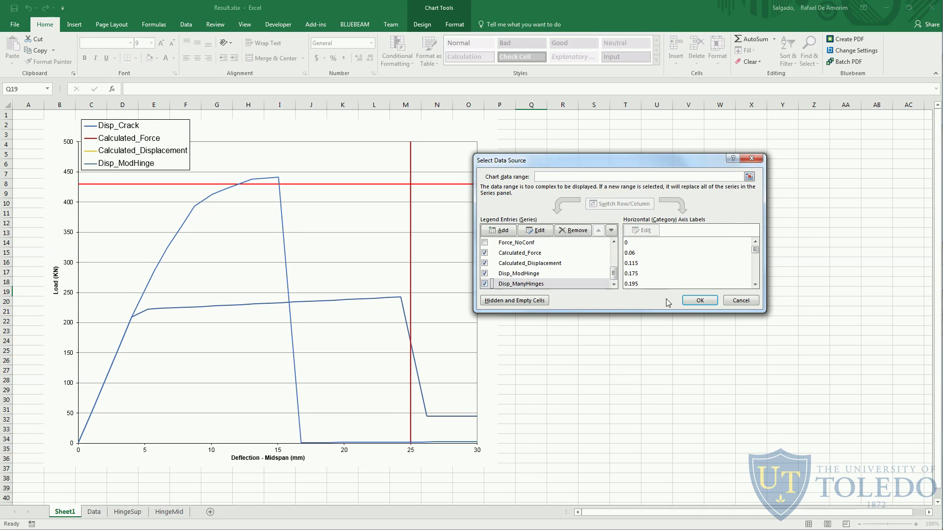
click(700, 300)
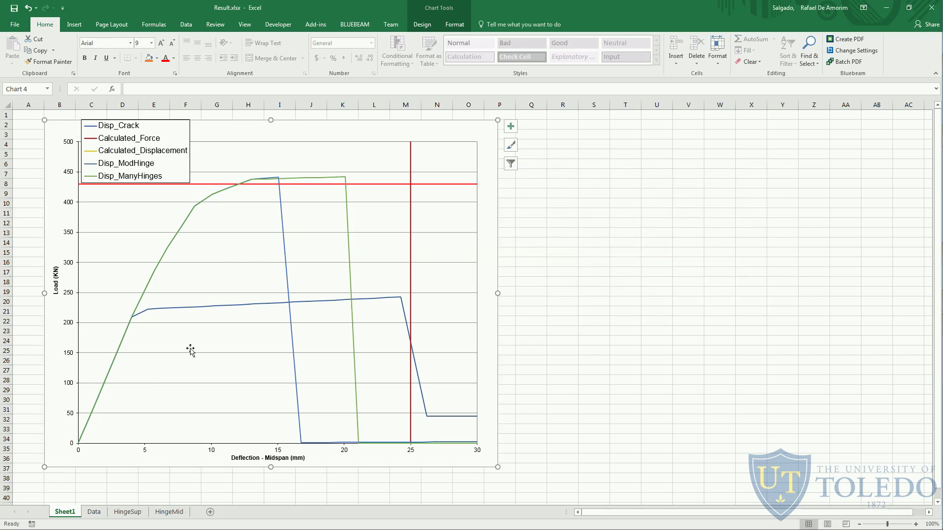